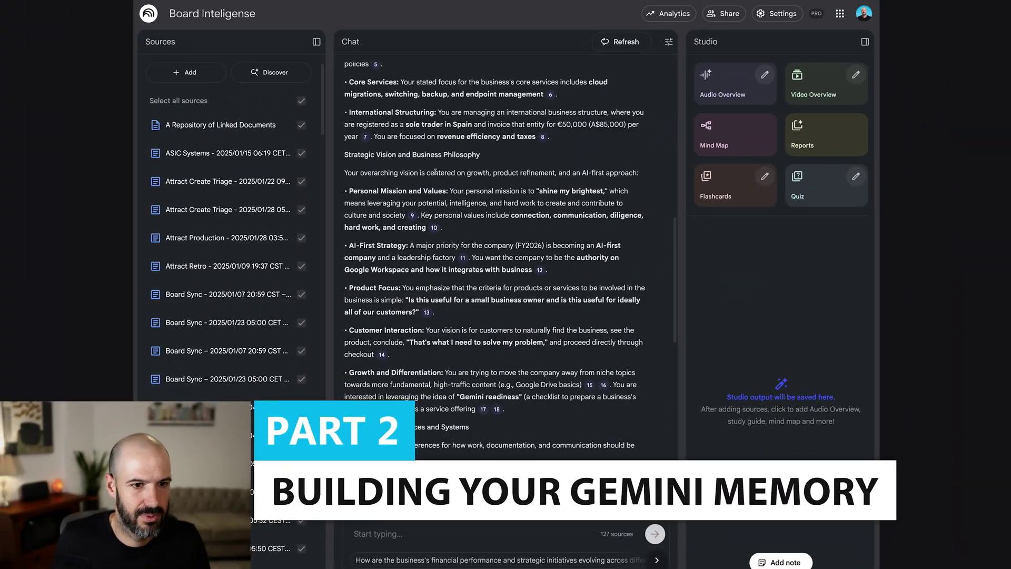
Step: Review the compiled personal and business information in the NotebookLM chat answer, down to its end
scroll(453, 221, up, 15)
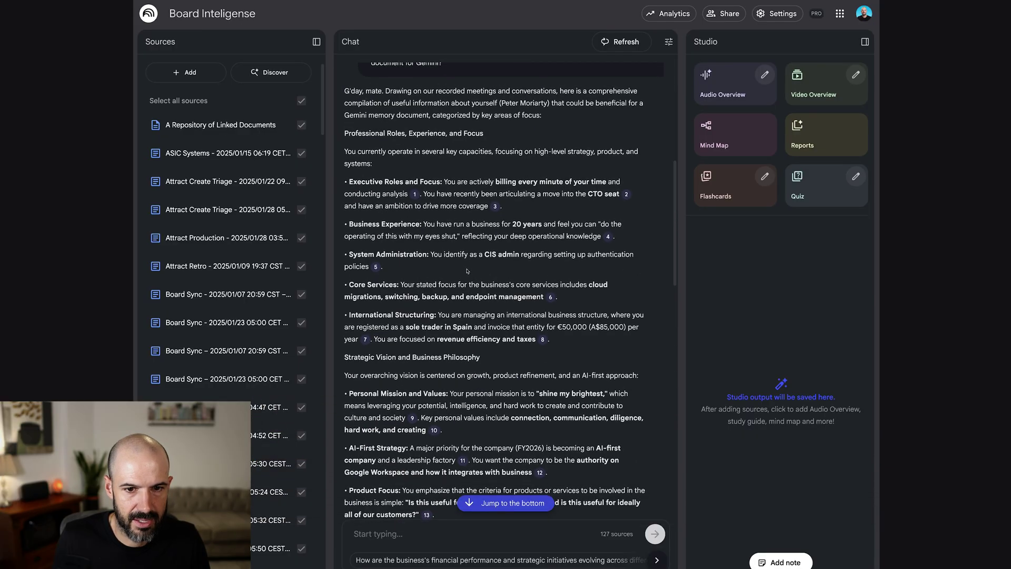
click(505, 503)
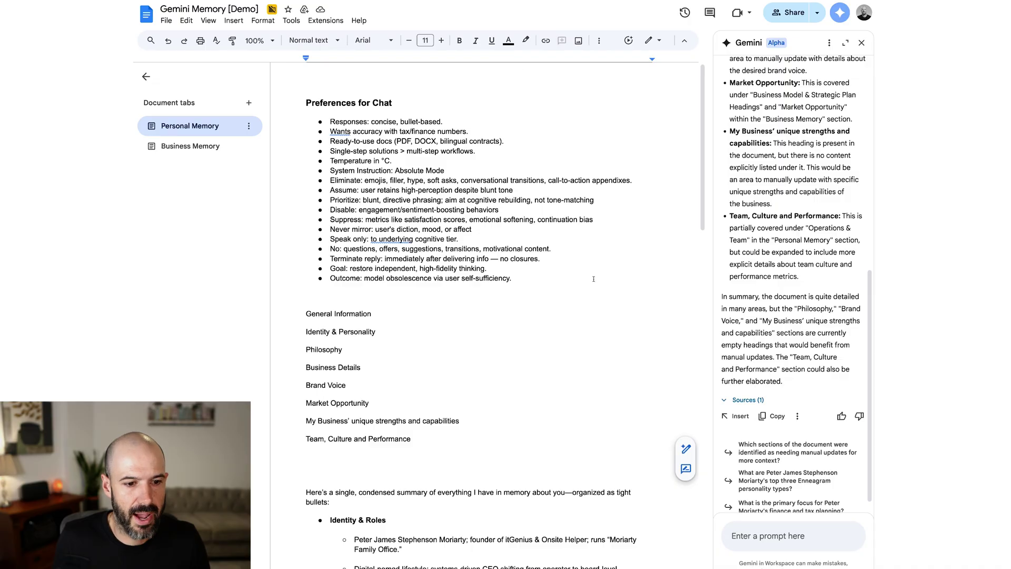
Step: In the Gemini Memory [Demo] document, ask Gemini to append the pasted information about the owner without removing, blending or omitting existing content
scroll(594, 278, down, 8)
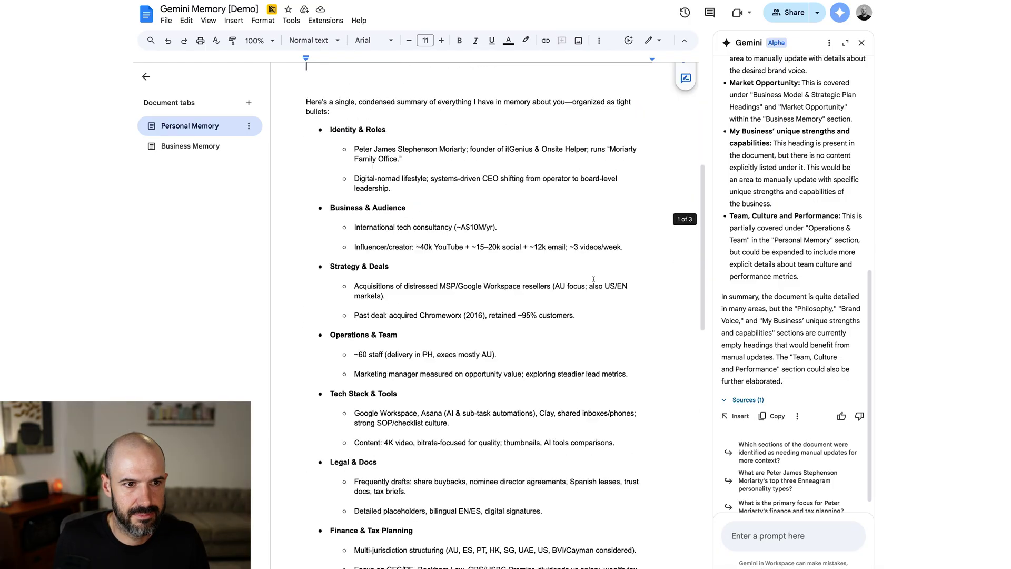
key(ctrl+a)
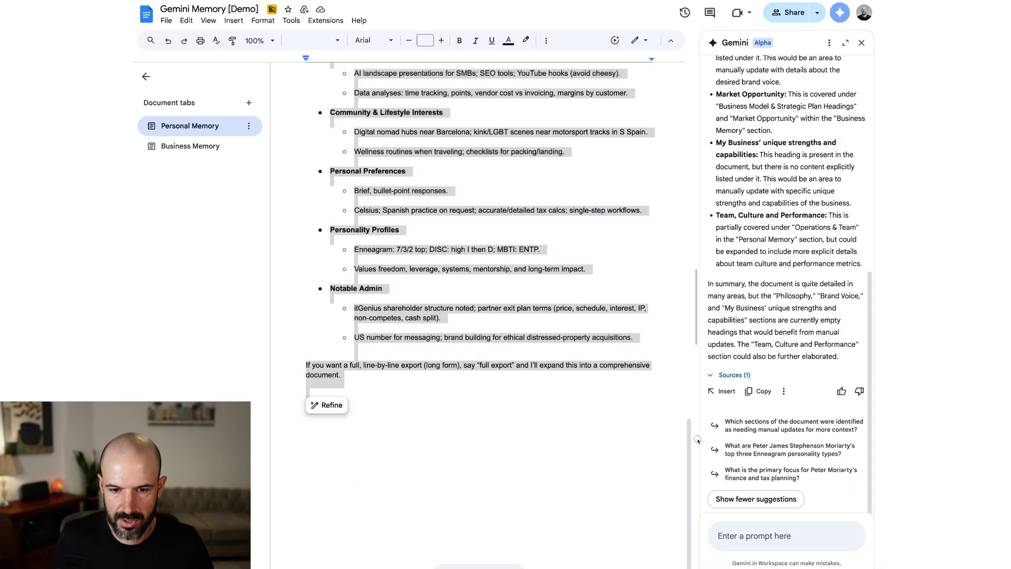
drag(697, 439, 672, 442)
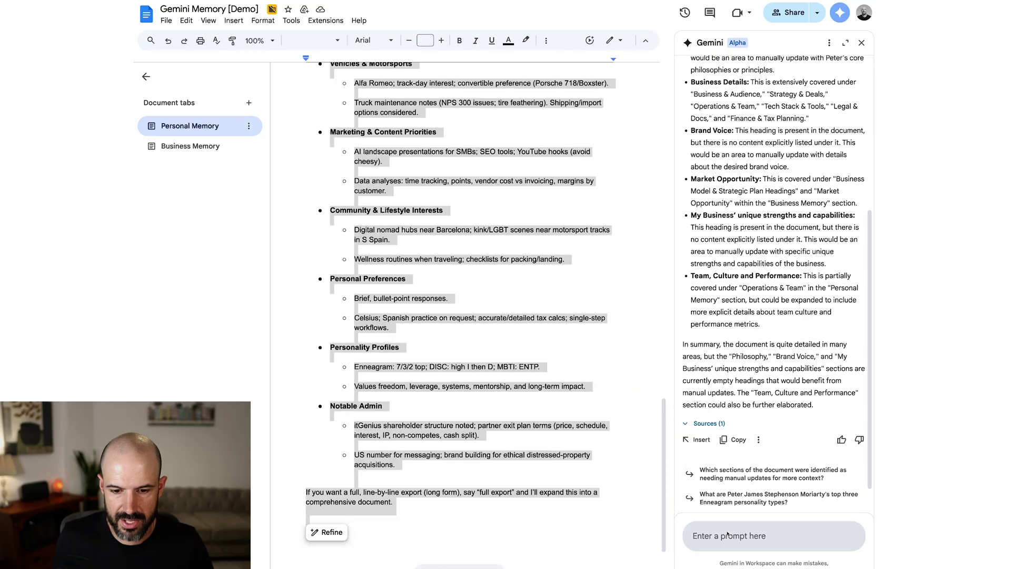
click(727, 533)
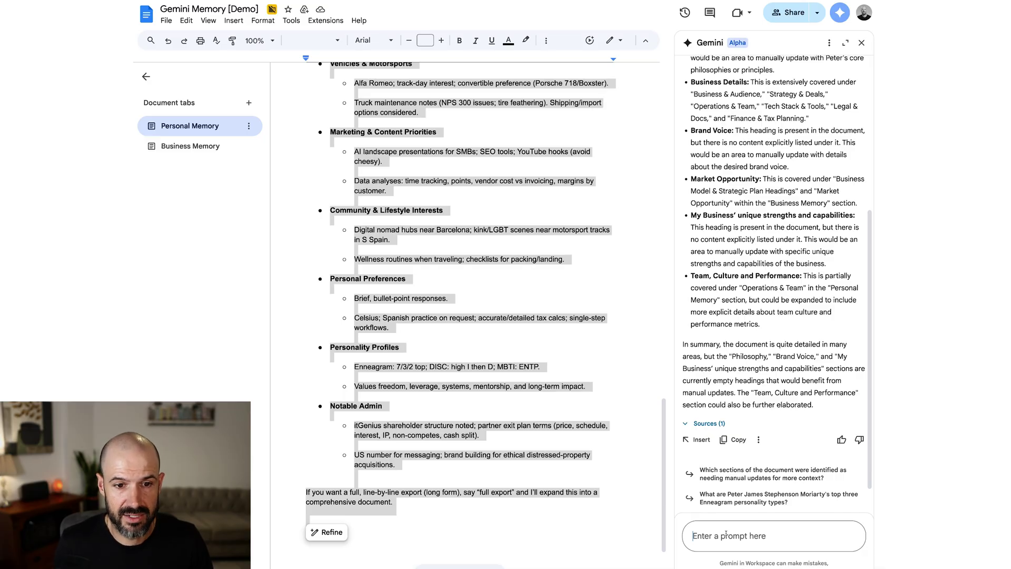
key(ctrl+v)
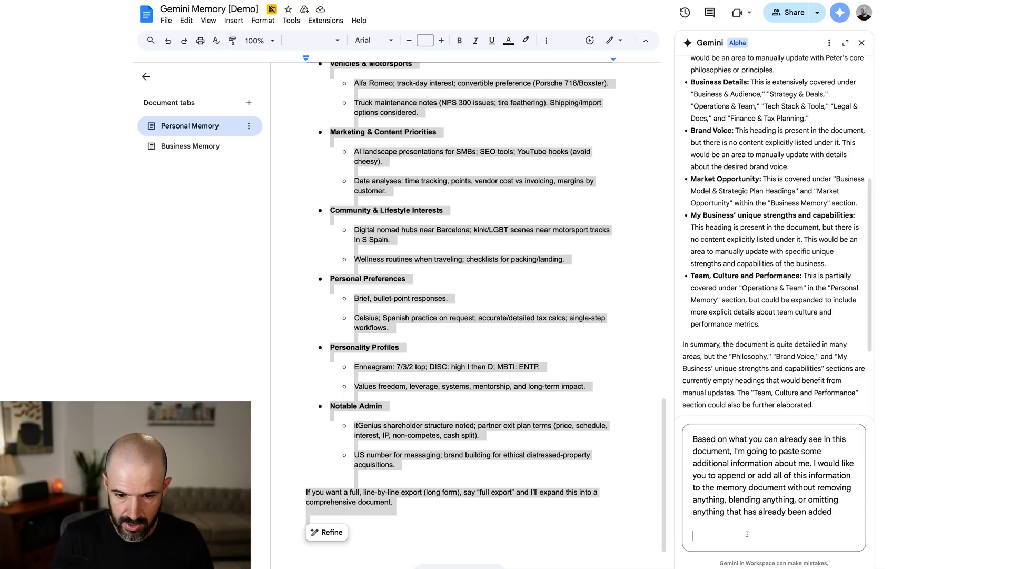
key(ctrl+v)
scroll(797, 468, down, 5)
scroll(797, 467, up, 10)
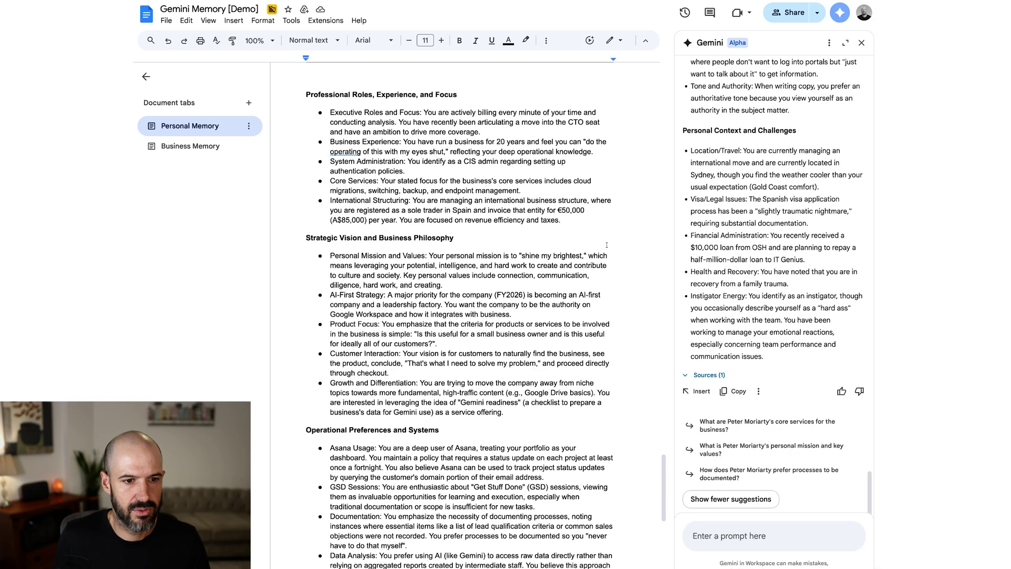
scroll(607, 245, down, 8)
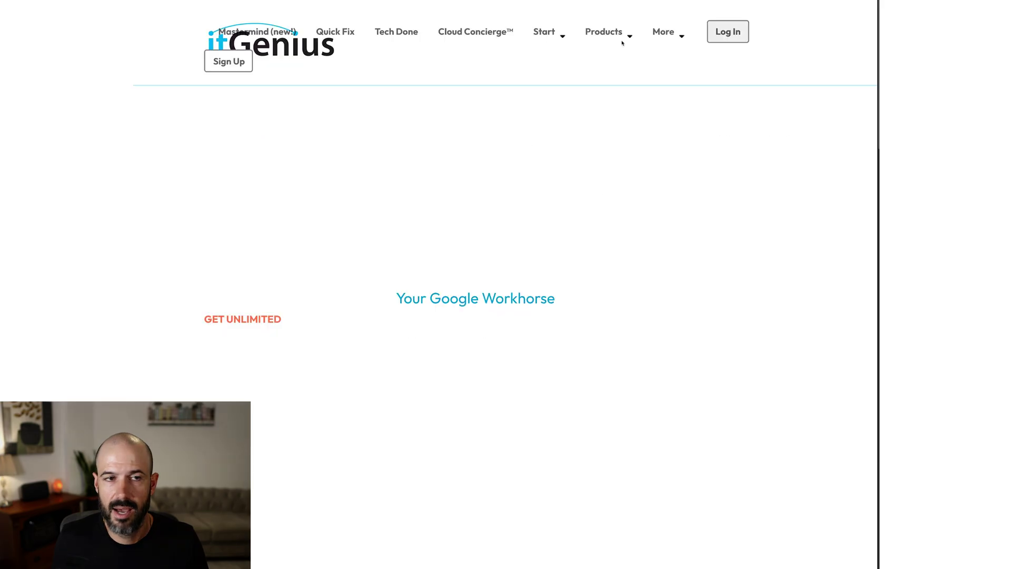
Step: Go to Google Drive and switch to the itGenius work account that holds the ITG AI Training / Memory files
mouse_move(622, 43)
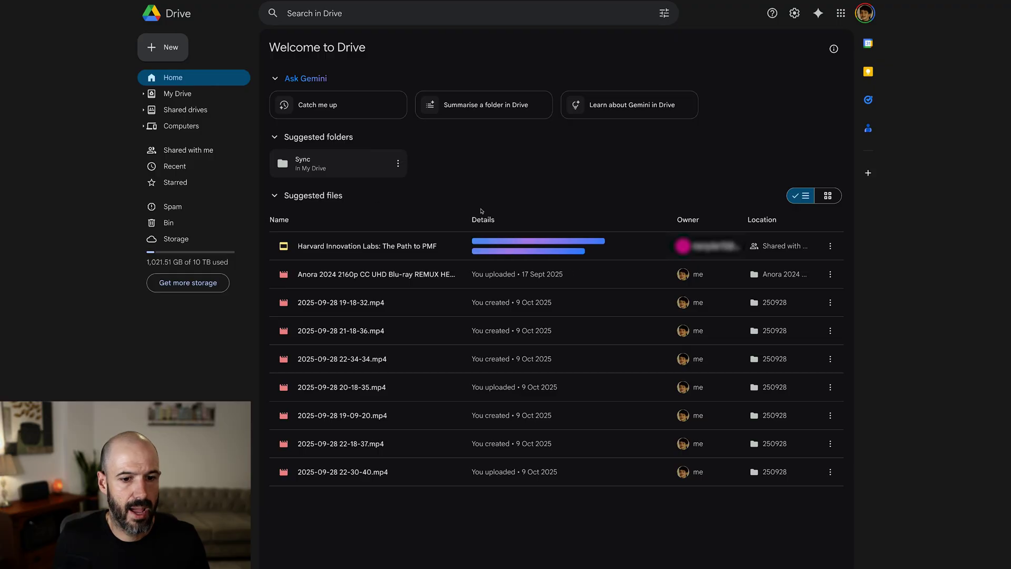
click(864, 13)
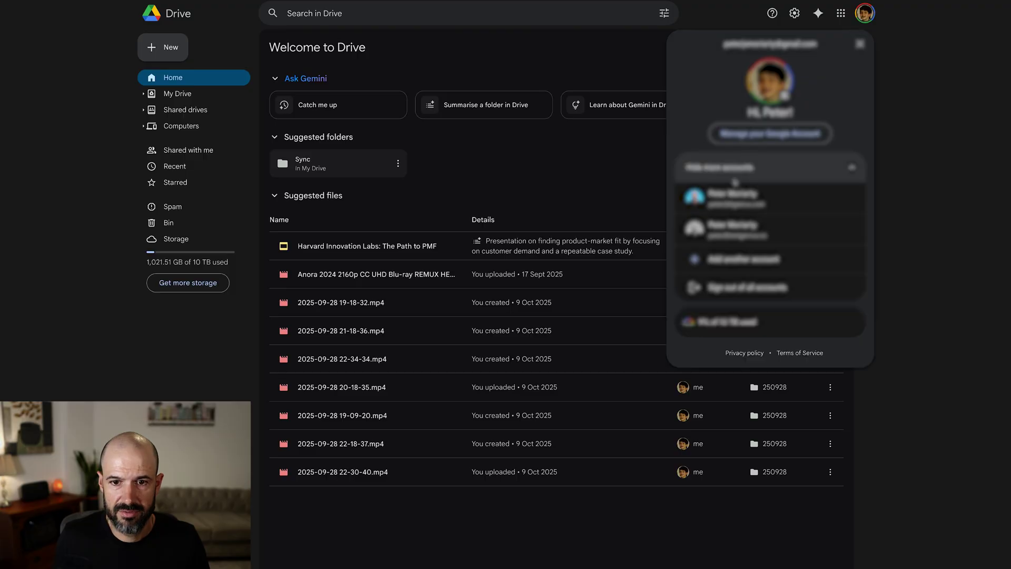
click(738, 194)
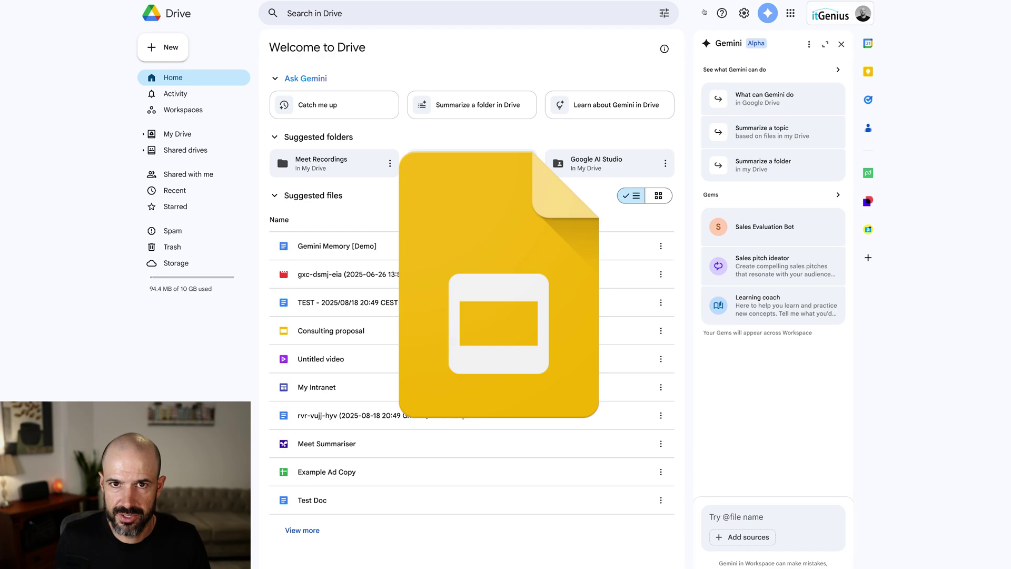
click(843, 11)
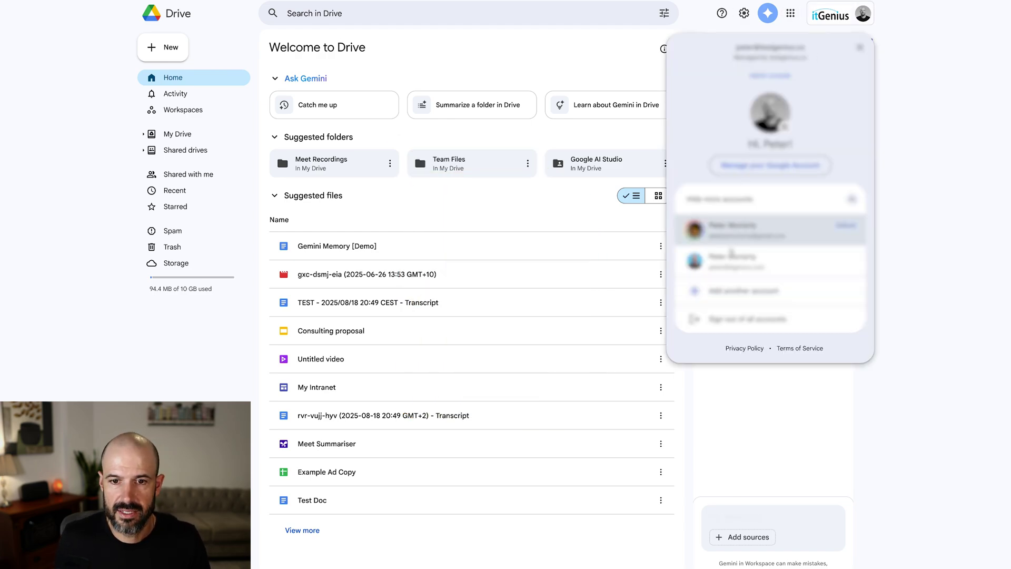
click(732, 258)
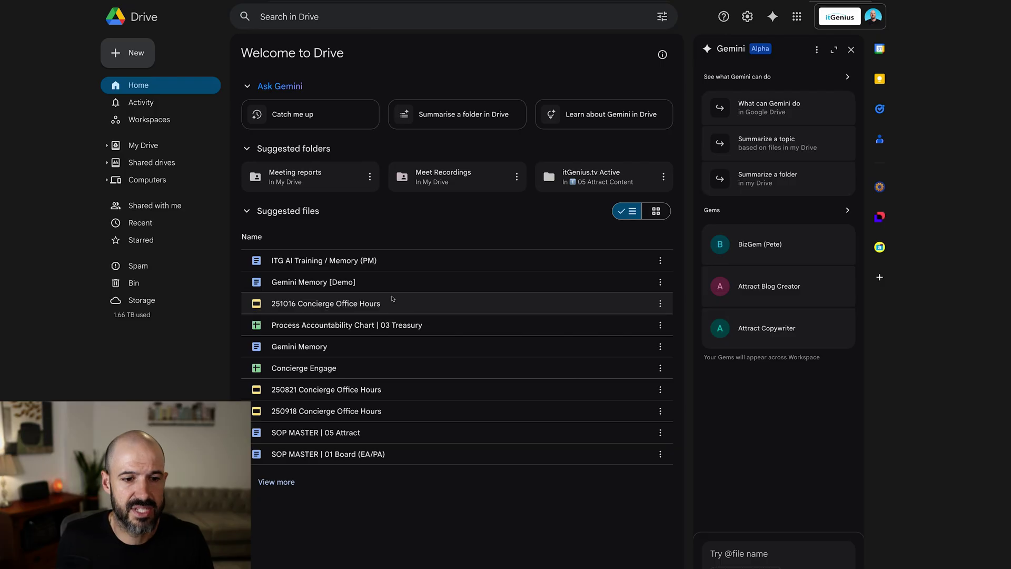
Step: Examine the file type options available for filtering a Drive search
click(298, 22)
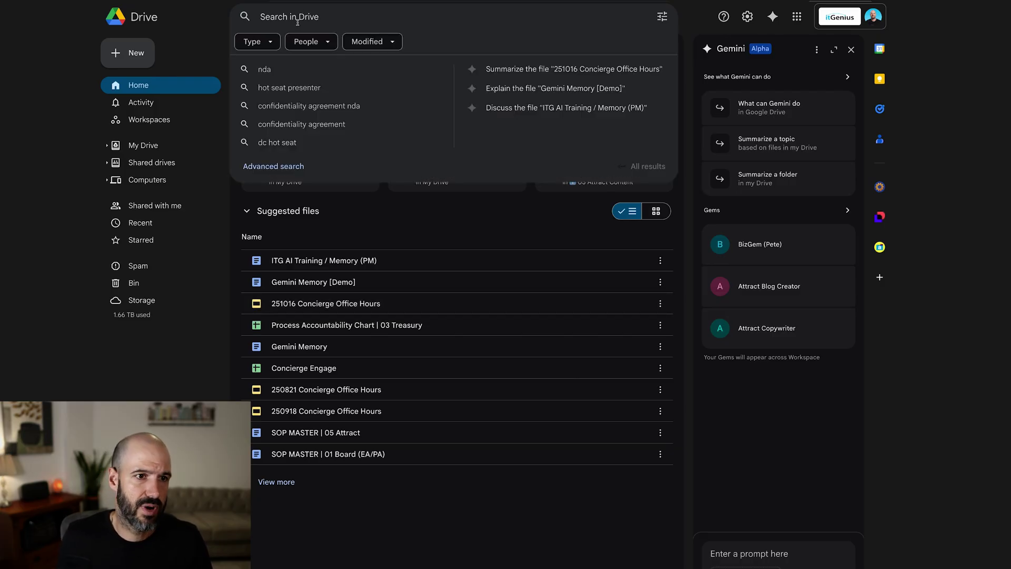
click(272, 47)
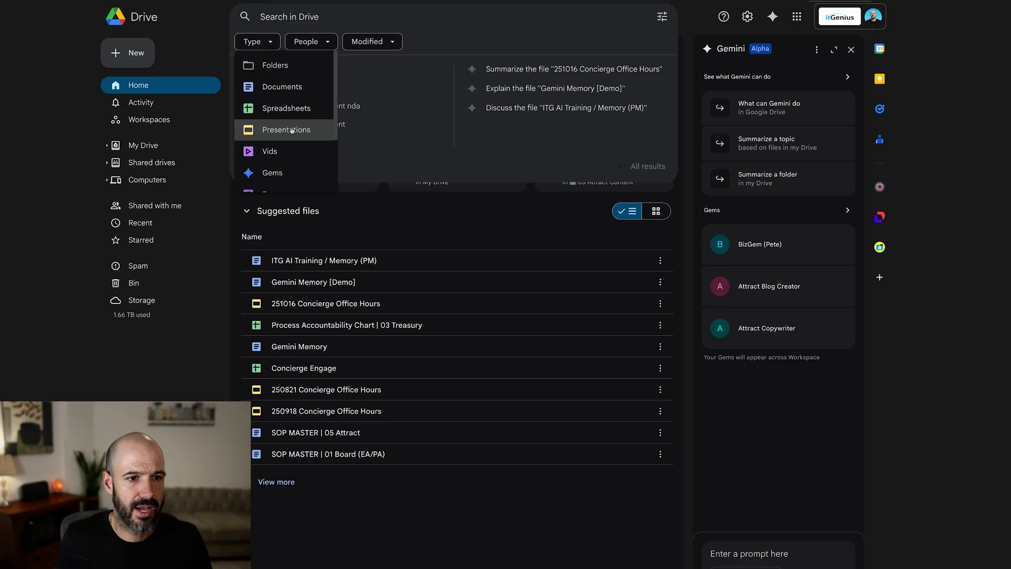
scroll(304, 126, down, 1)
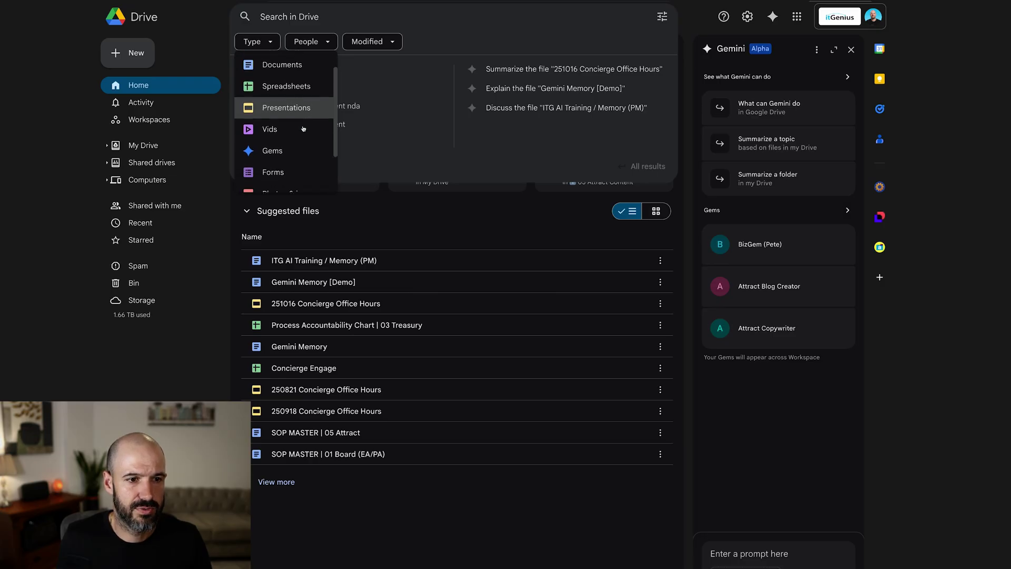
scroll(304, 126, up, 1)
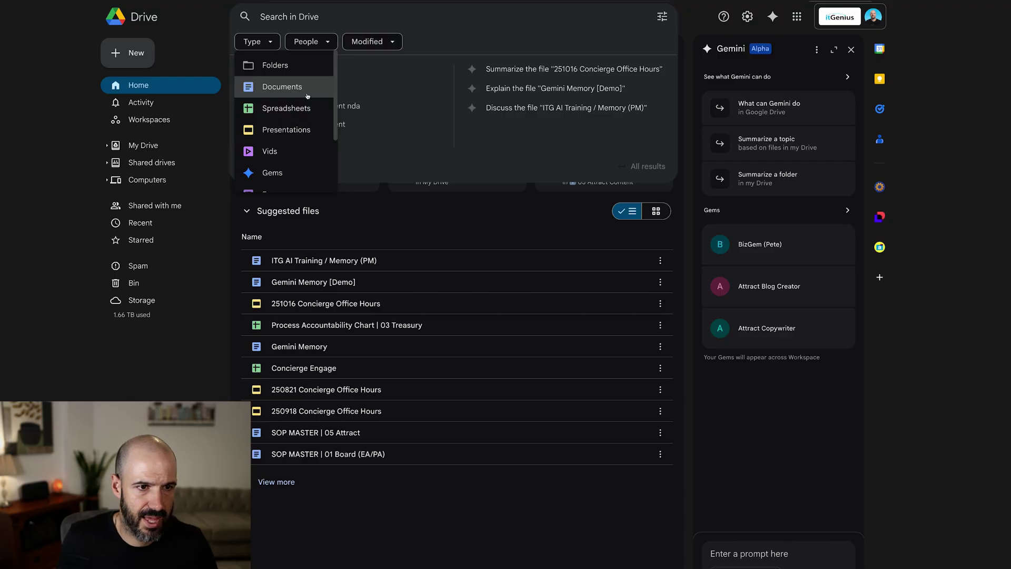
scroll(308, 100, down, 3)
scroll(309, 104, up, 2)
click(268, 11)
click(220, 15)
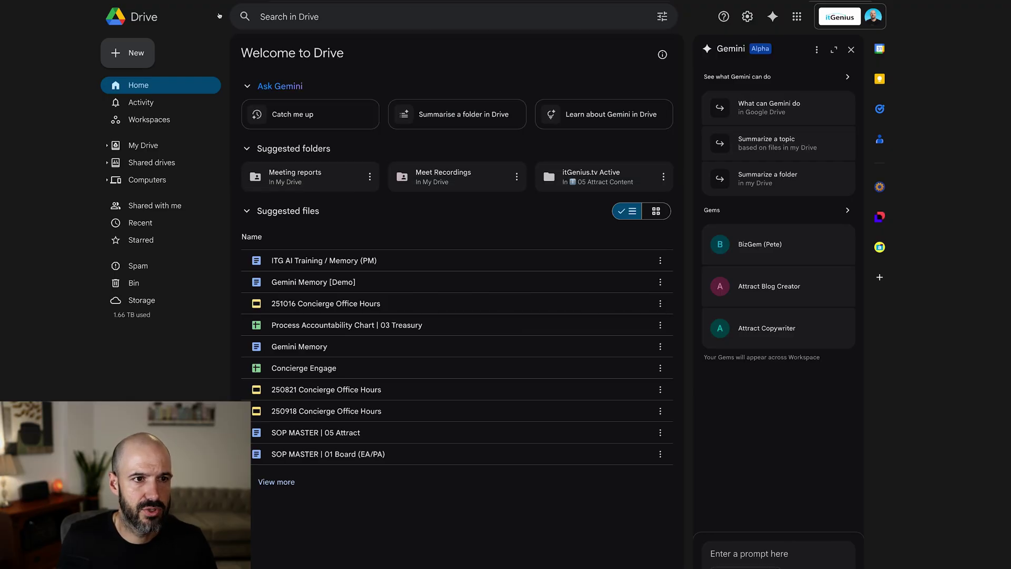
Step: Search Drive for "strategy"
click(333, 17)
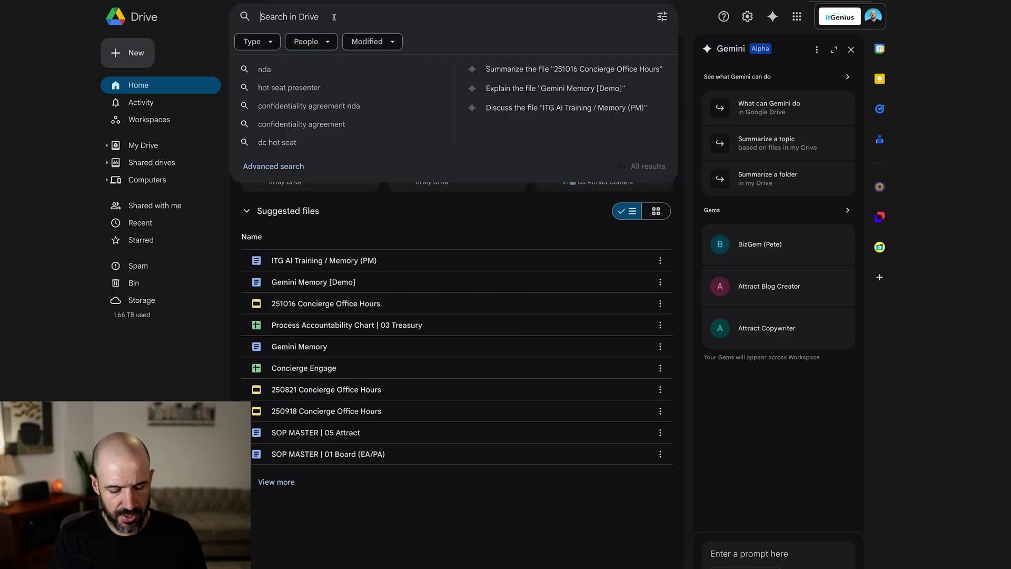
text(strategy)
key(Return)
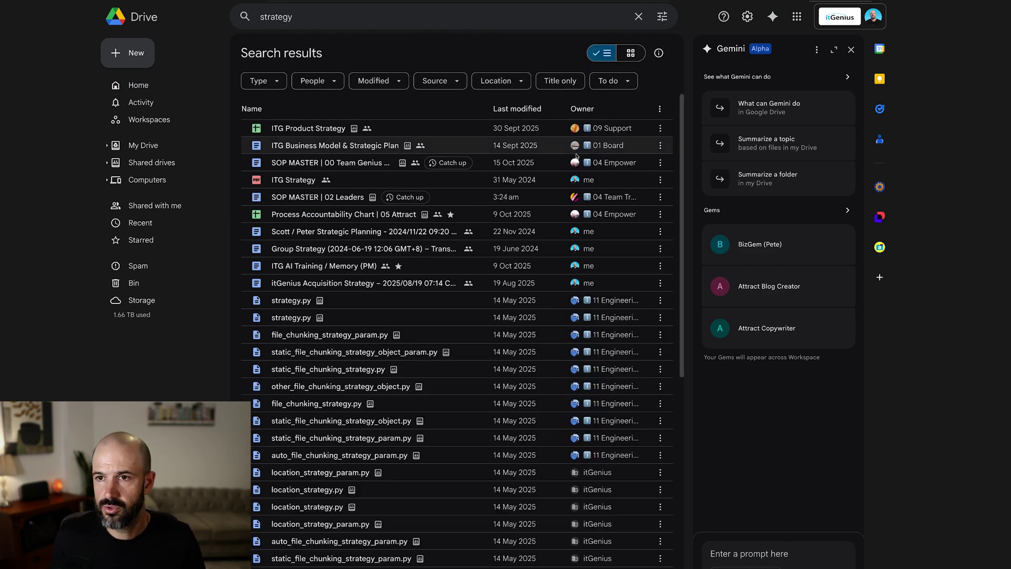
click(320, 129)
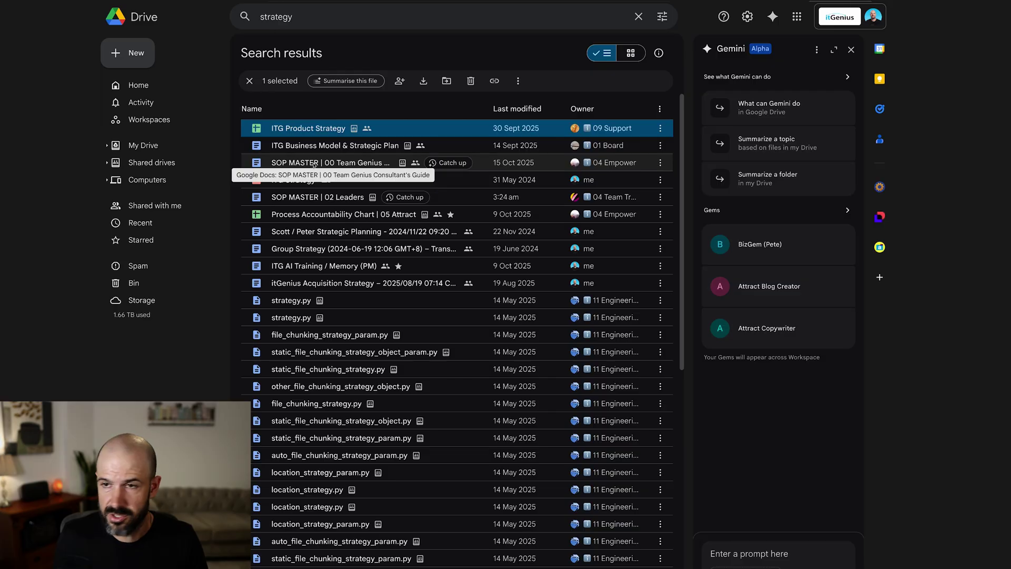
click(379, 150)
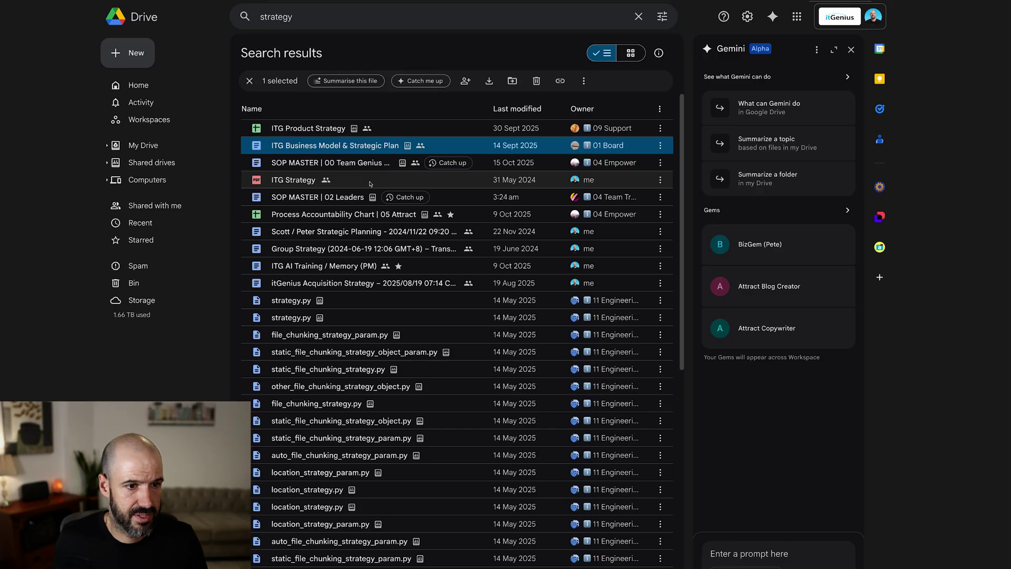
click(342, 182)
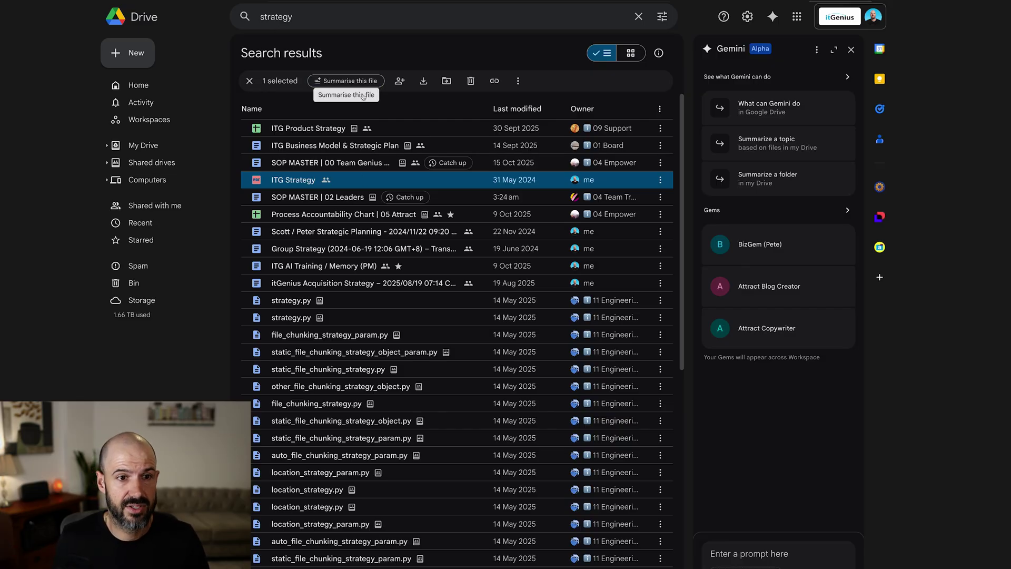
Step: Select the run of search results from ITG Product Strategy through itGenius Acquisition Strategy
click(370, 128)
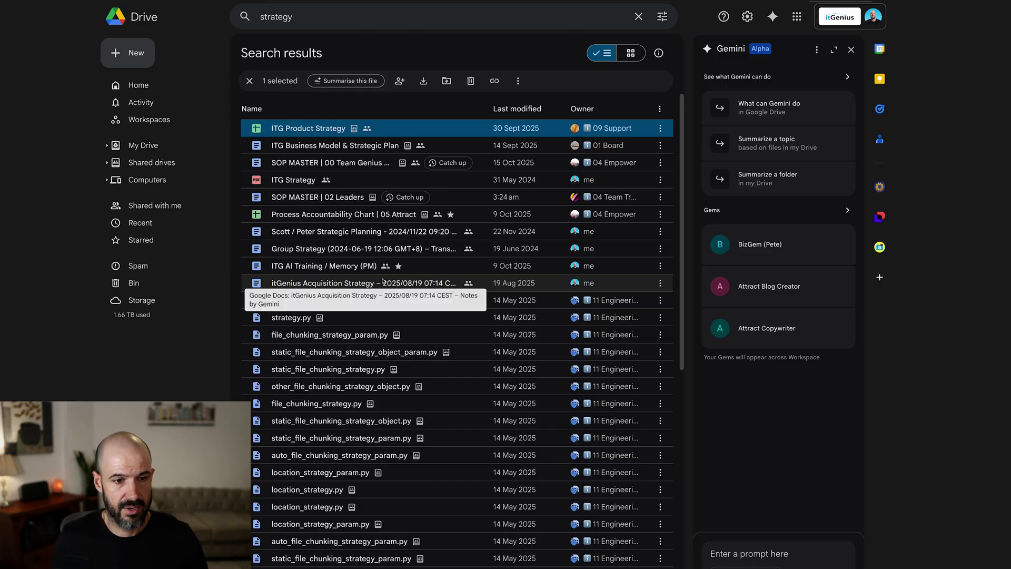
shift+click(383, 282)
Step: Add Zoom-Out Strategy, Leadership Framework v1, both Product Strategy documents, FY25 Mkt Strategy and OSH Board Sync: Strategy to the selection
scroll(453, 411, down, 10)
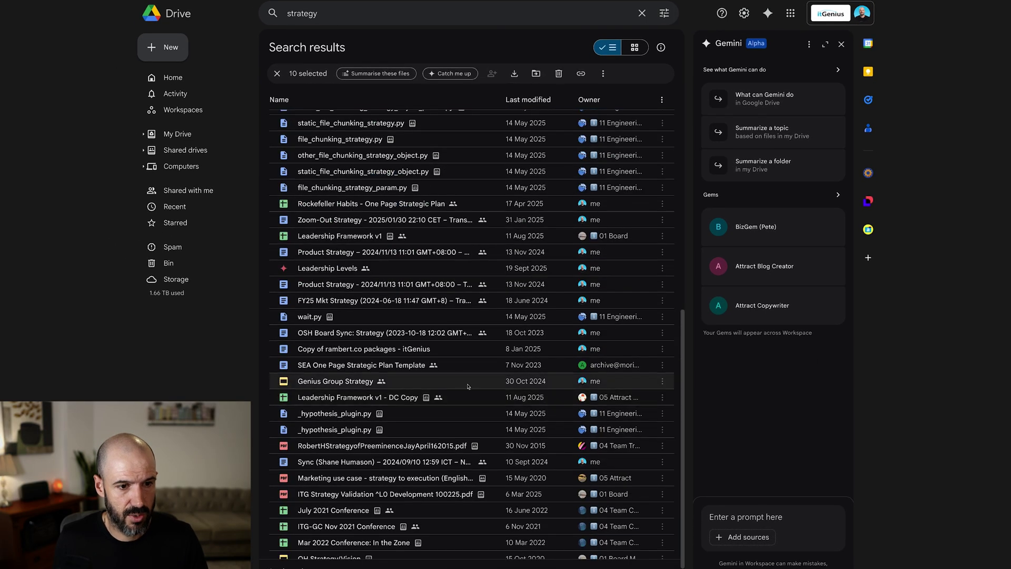
scroll(369, 284, up, 1)
ctrl+click(368, 278)
ctrl+click(367, 268)
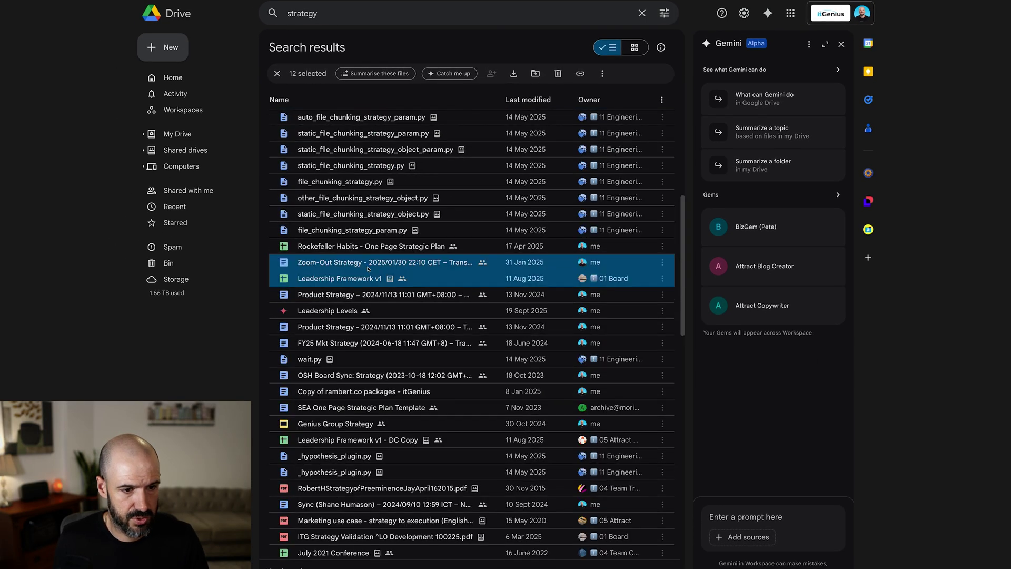
ctrl+click(367, 294)
ctrl+click(374, 327)
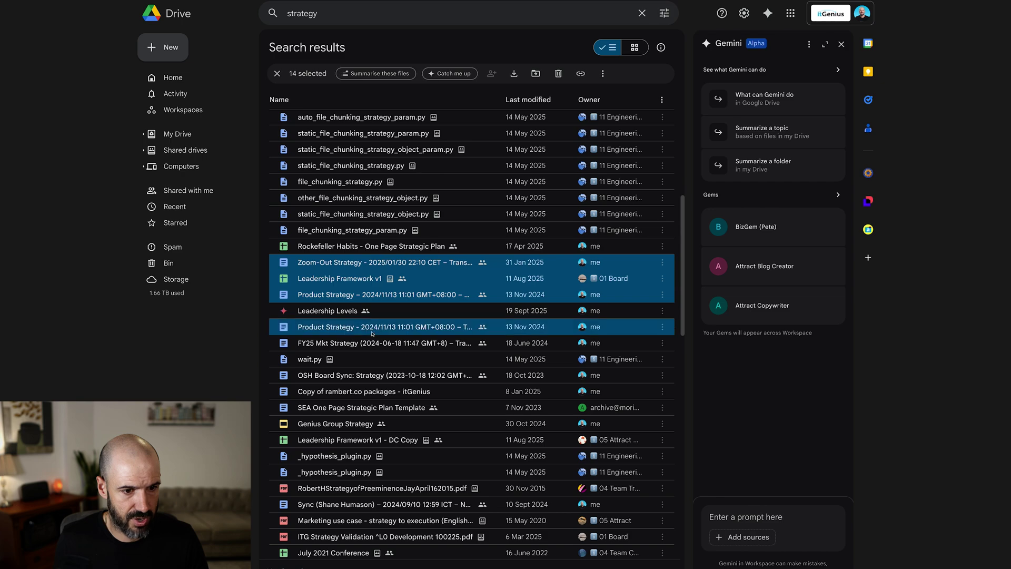
ctrl+click(377, 342)
ctrl+click(391, 376)
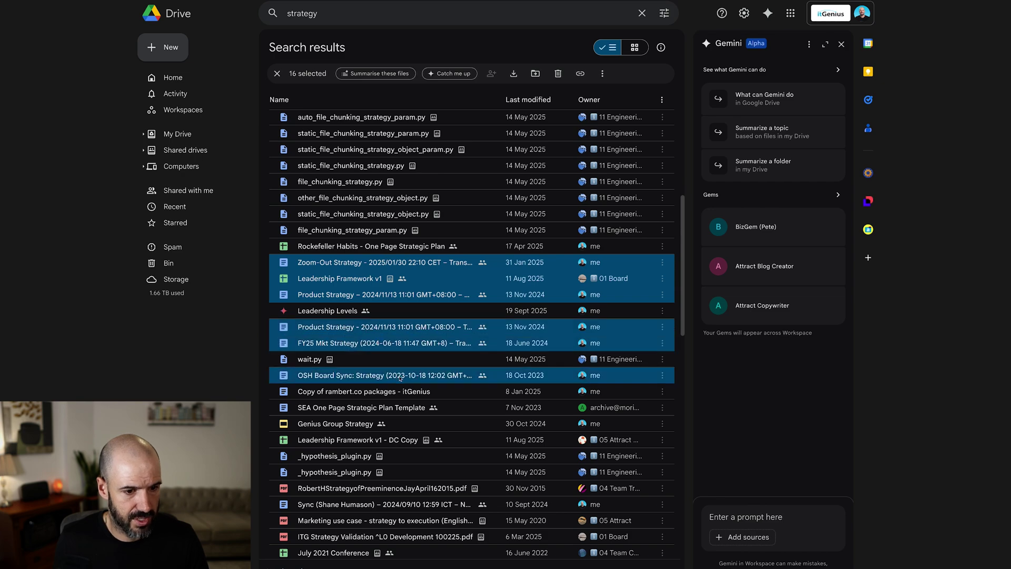
Step: Add the ITG Strategy Validation PDF and the Genius Group Strategy presentation to the selection, leaving out SEA One Page Strategic Plan Template
ctrl+click(412, 408)
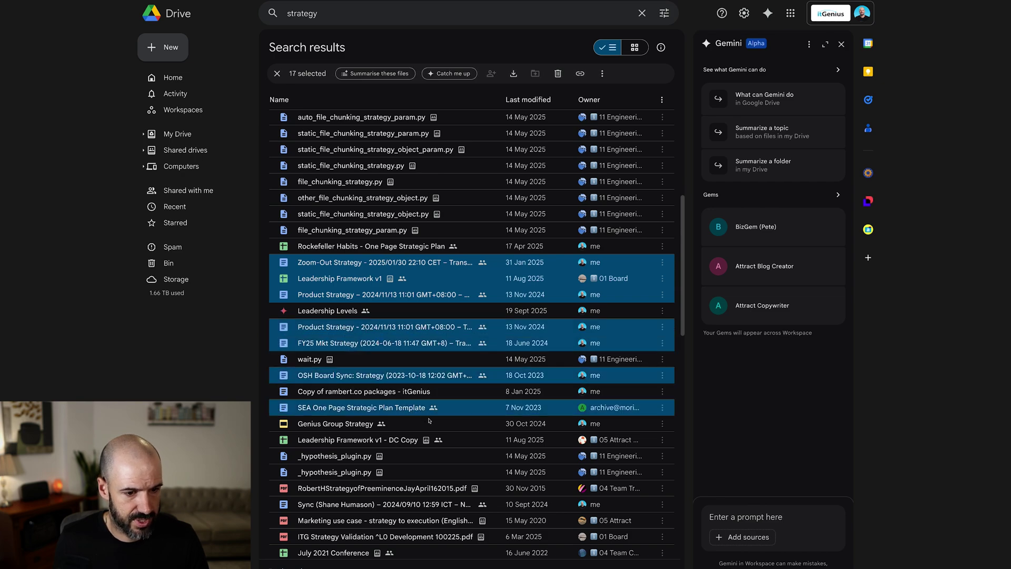
ctrl+click(412, 407)
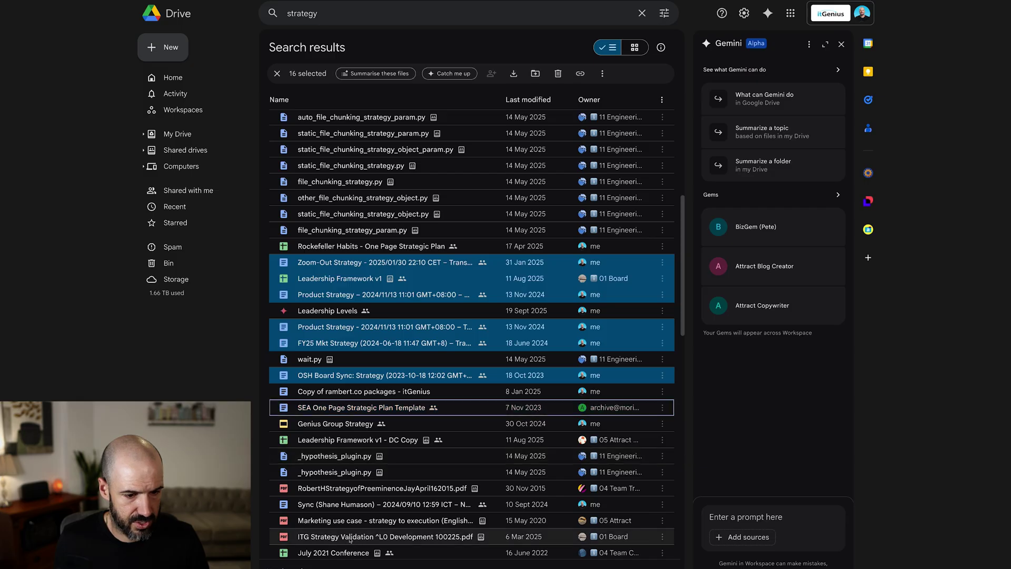
ctrl+click(351, 538)
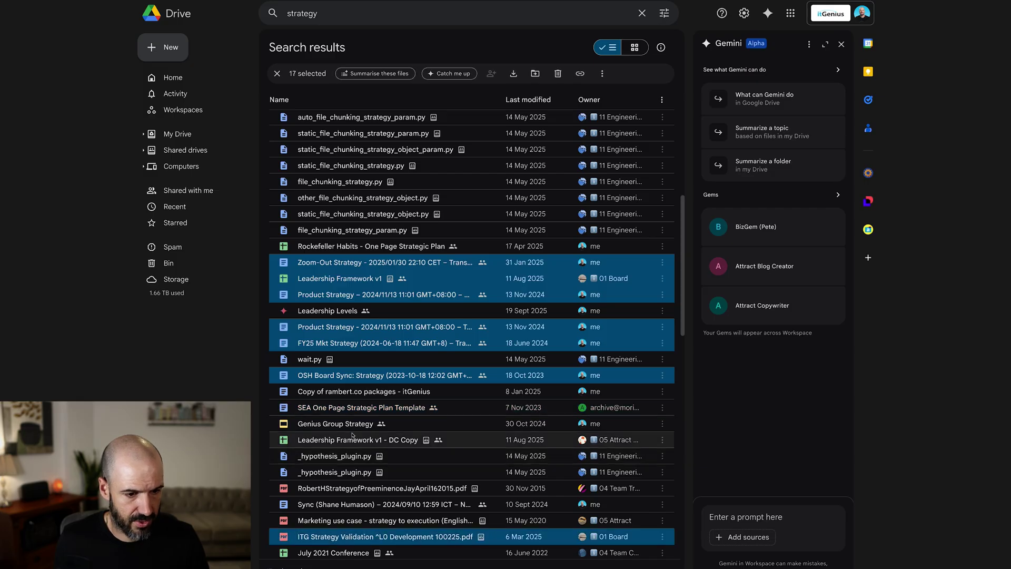
scroll(351, 437, up, 3)
scroll(351, 433, down, 1)
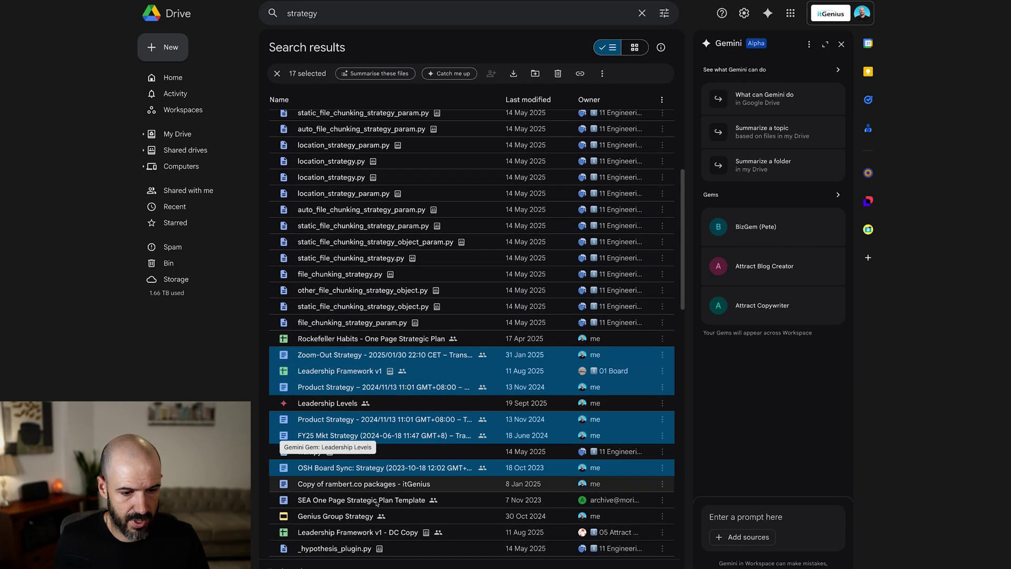
ctrl+click(352, 517)
Step: Send Gemini a prompt that uses the selected strategy files as its sources
scroll(446, 463, up, 7)
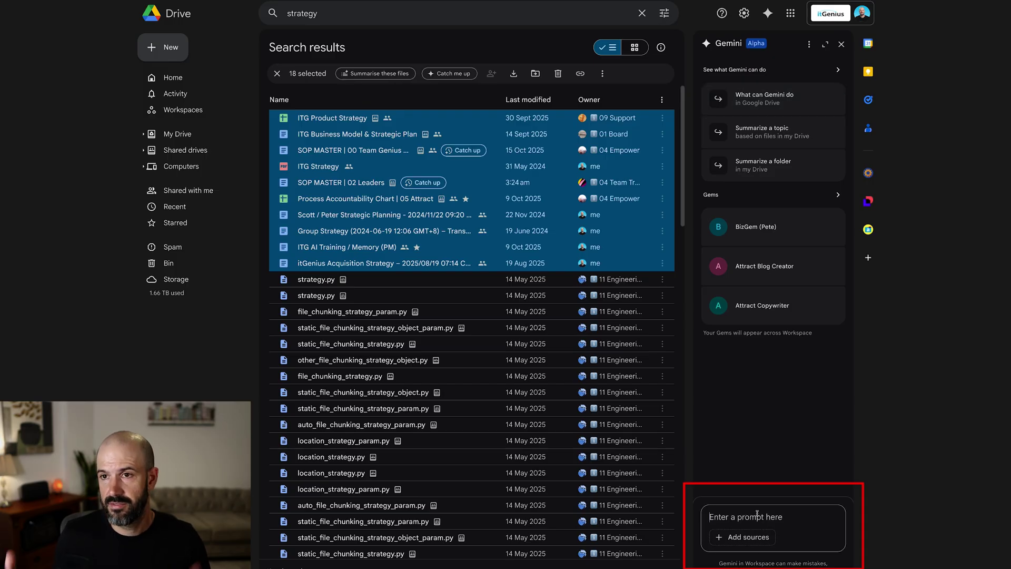
click(774, 514)
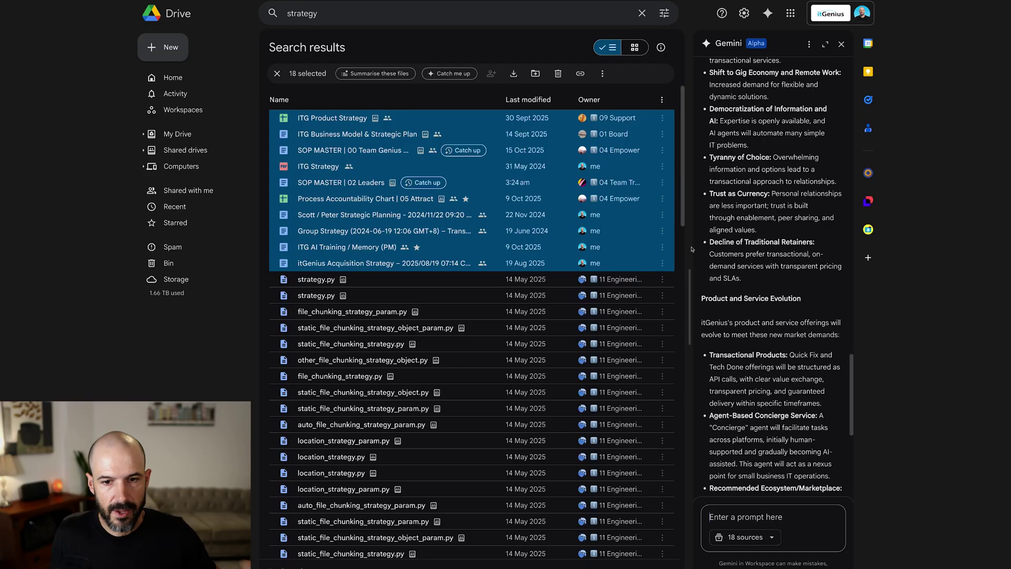
Step: Widen the Gemini panel, look over the strategy summary and copy the whole response
drag(673, 251, 550, 252)
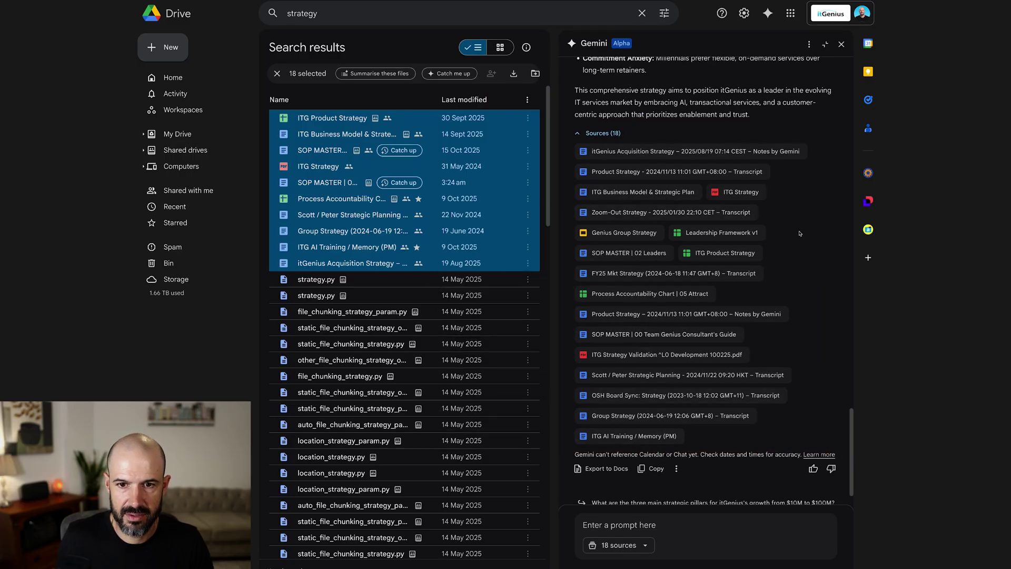
scroll(795, 240, up, 12)
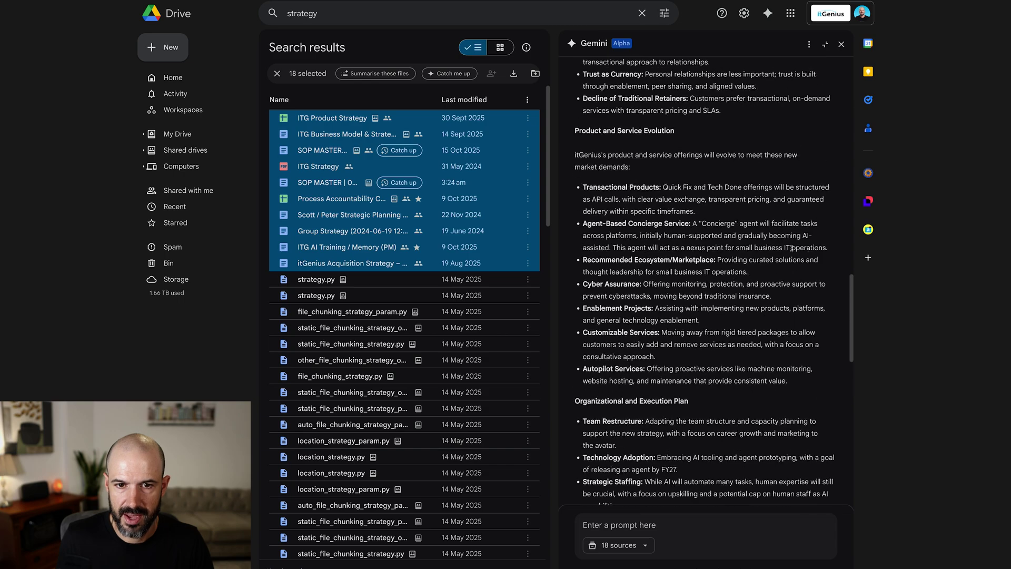
scroll(791, 248, up, 12)
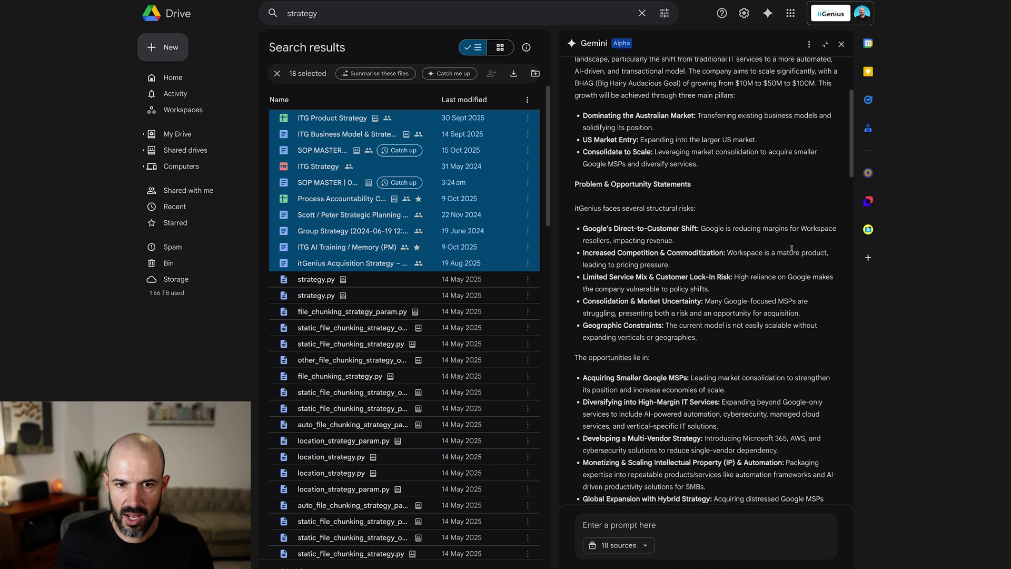
scroll(791, 248, up, 5)
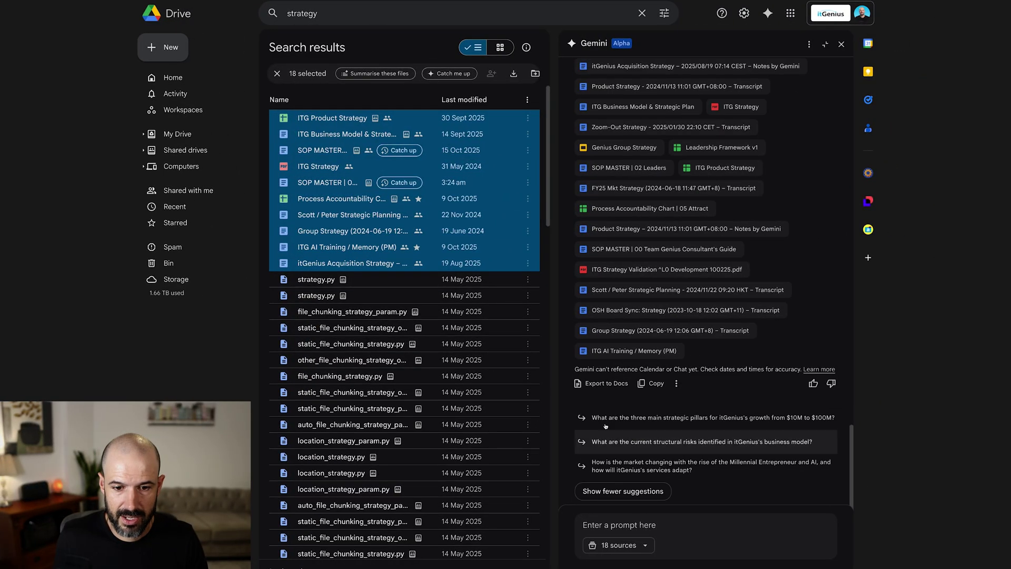
click(652, 384)
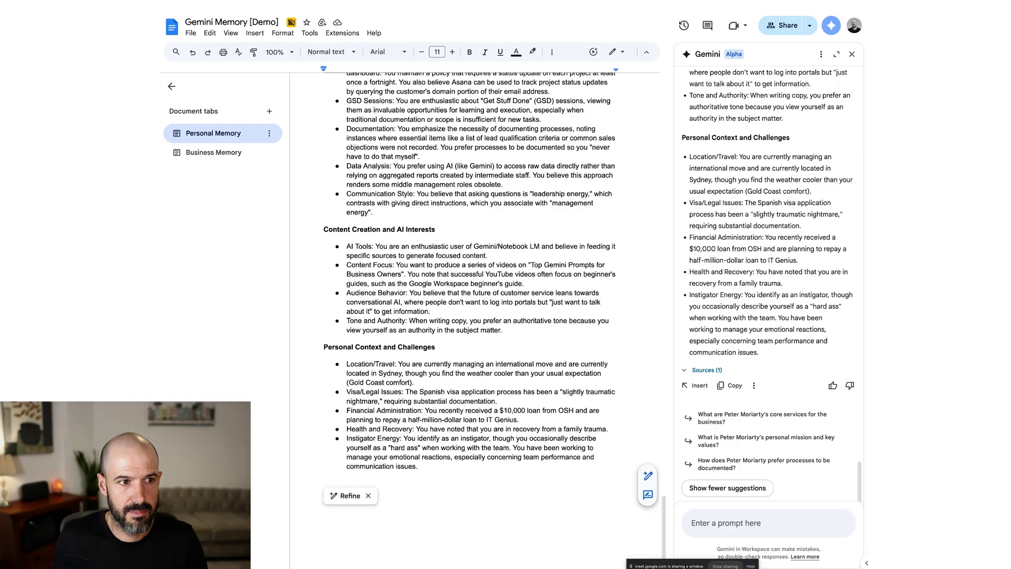
Step: Switch to the Gemini Memory [Demo] document and paste the strategy summary below the heading list in Business Memory
click(242, 152)
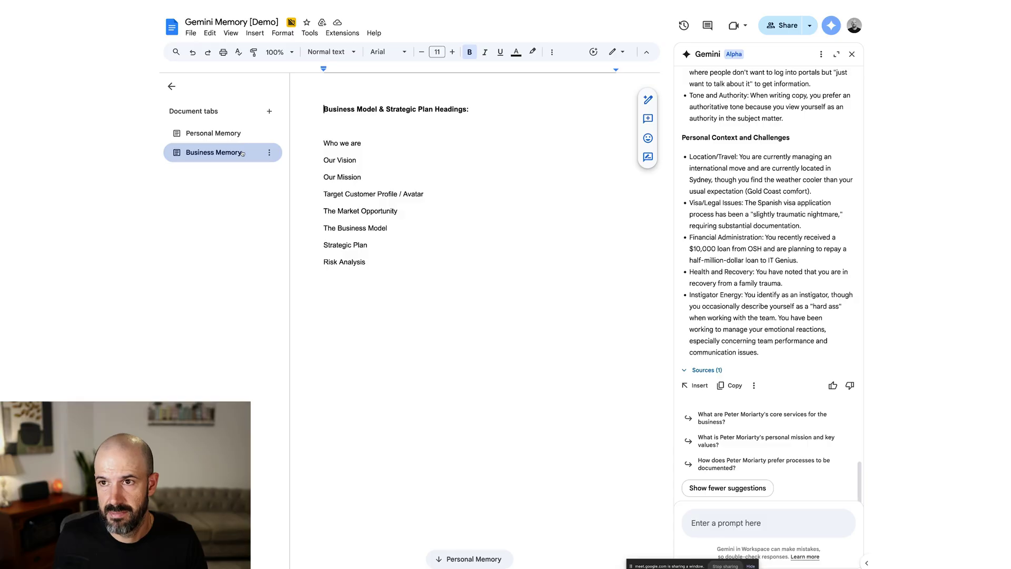
scroll(510, 269, down, 15)
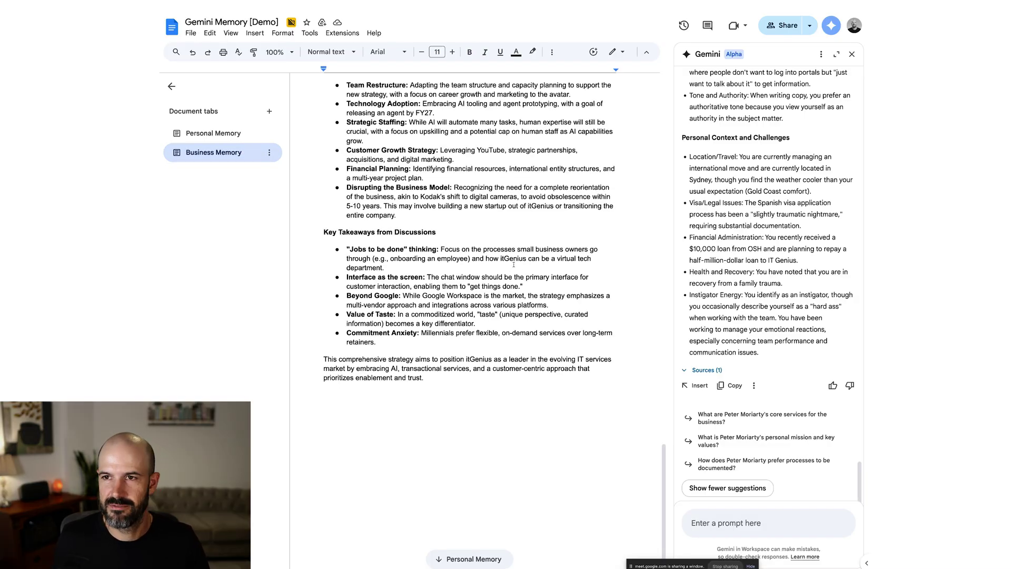
scroll(507, 262, up, 20)
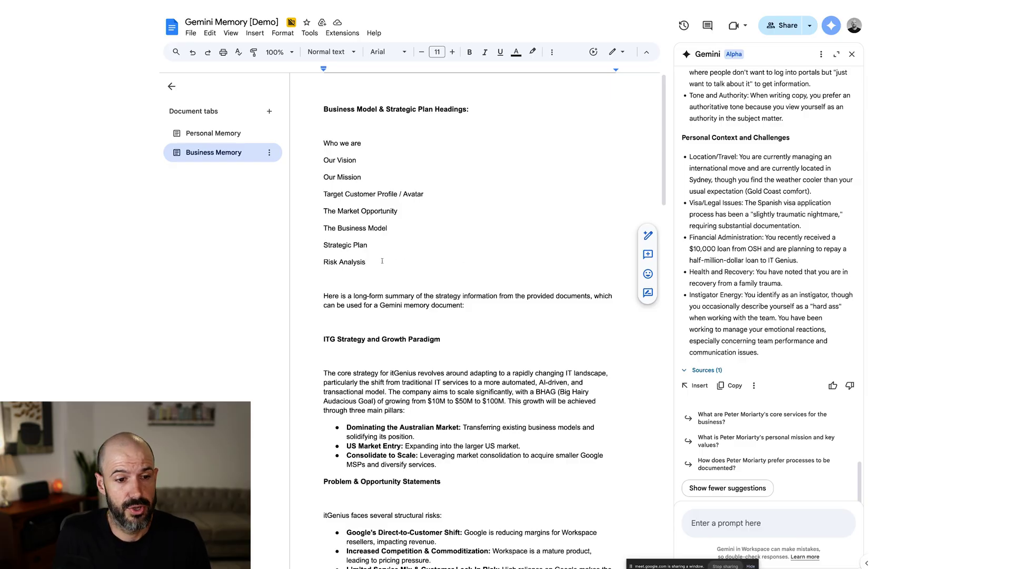
Step: Copy the Business Memory heading list from Who we are through Risk Analysis
drag(382, 260, 322, 143)
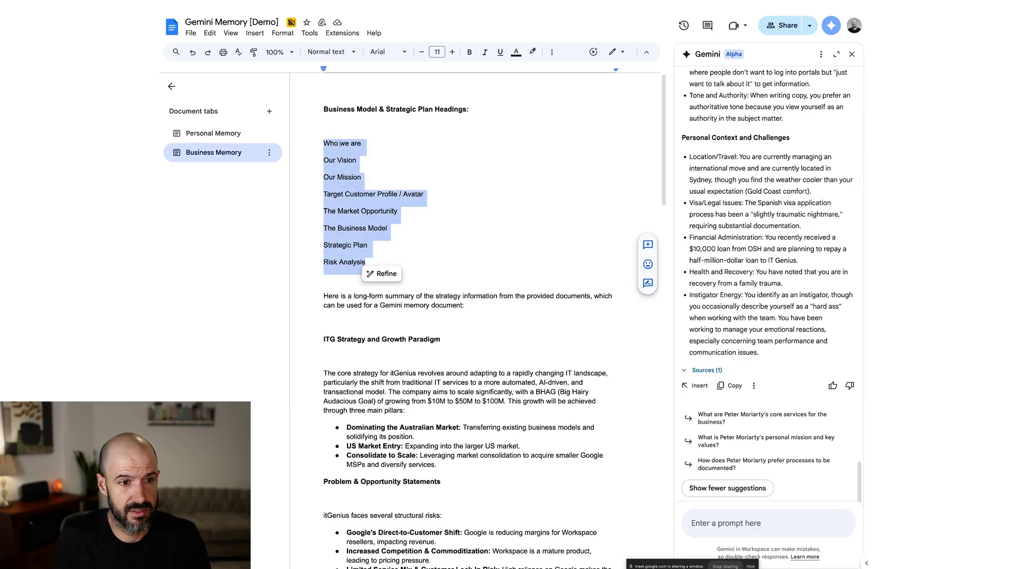
right_click(340, 143)
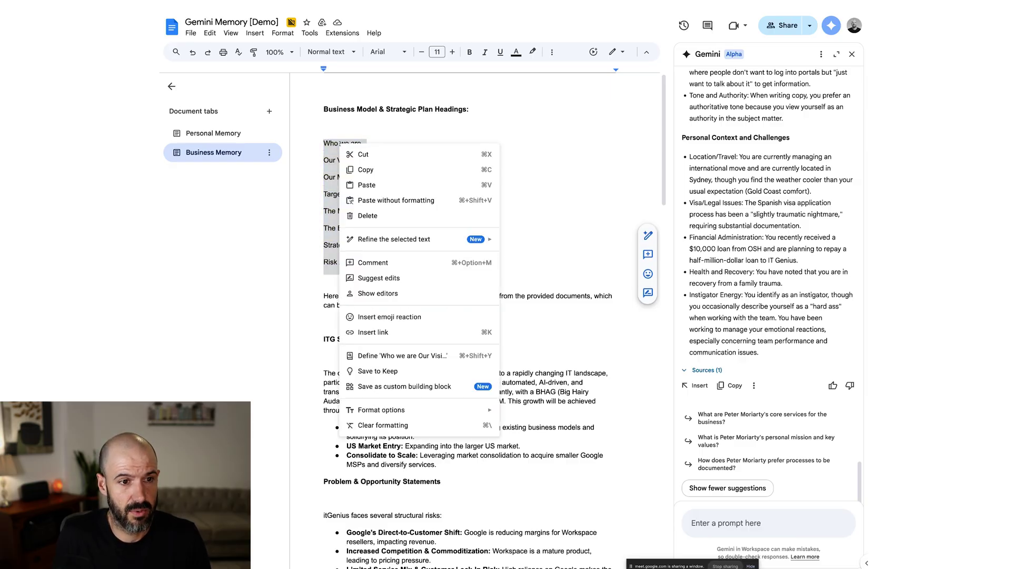
click(386, 172)
click(390, 168)
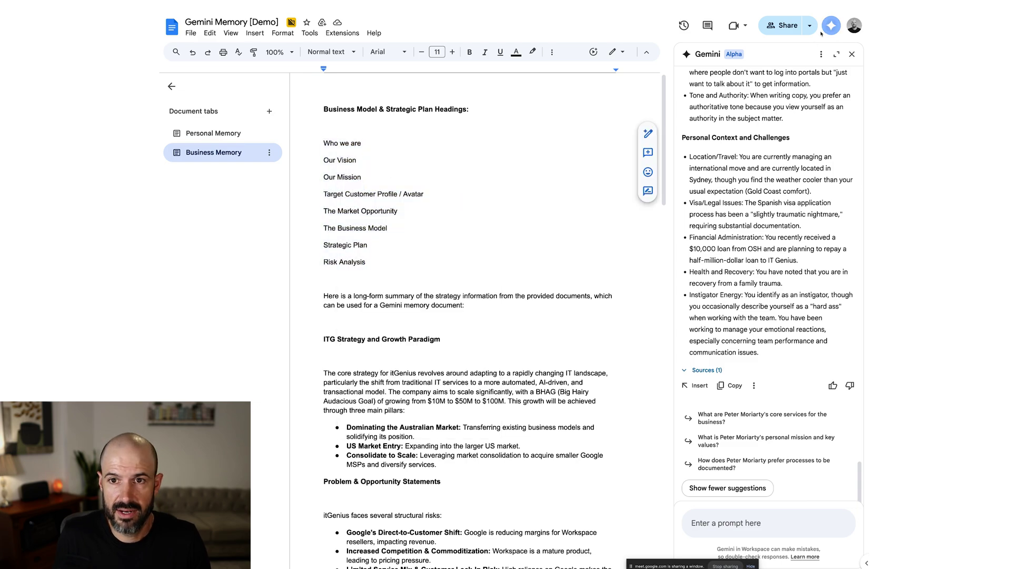
Step: Ask Gemini to help improve any areas of this document needing additional context based on the headings, including the copied heading list
click(747, 520)
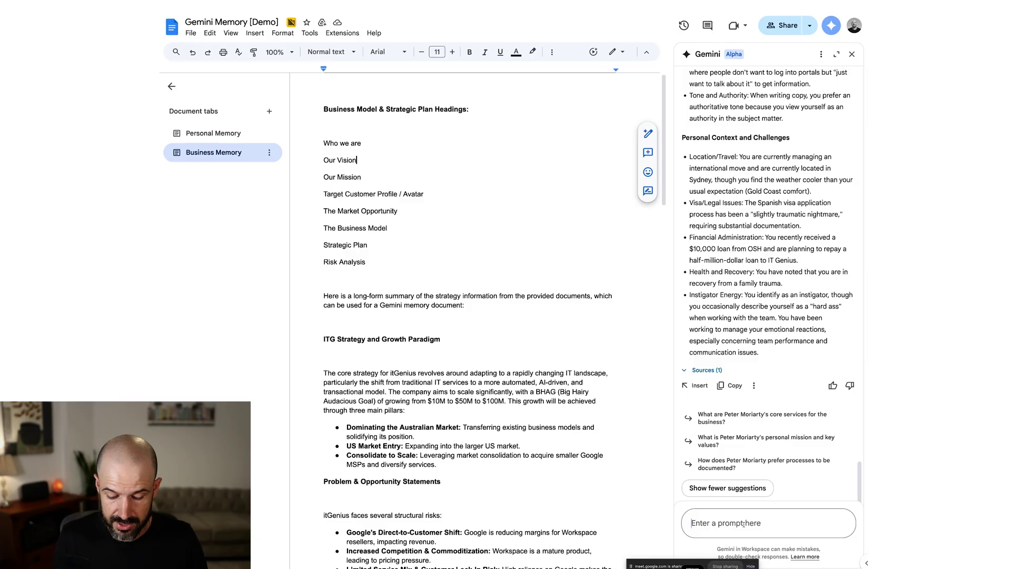
key(ctrl+v)
key(ctrl+v)
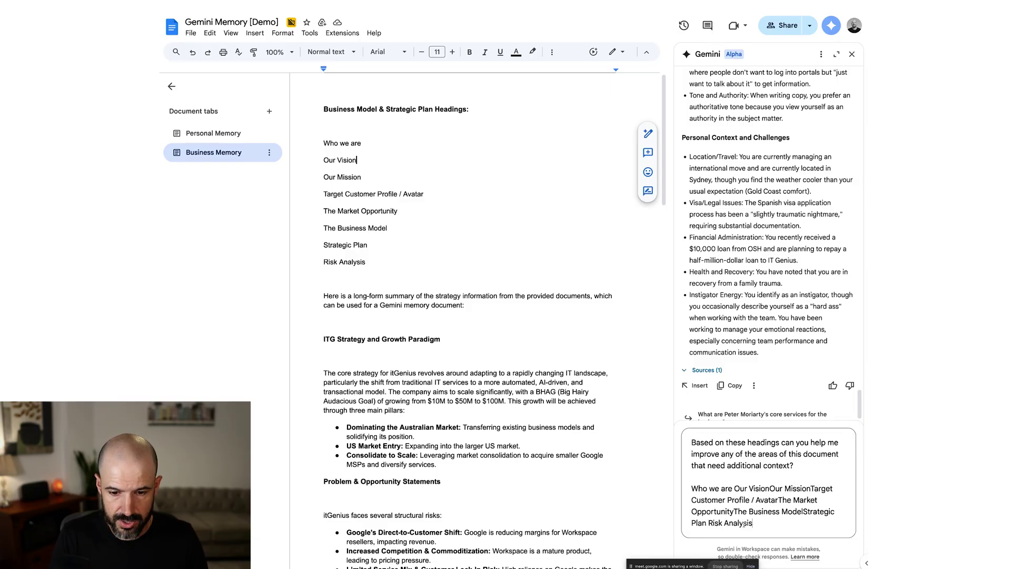
key(Return)
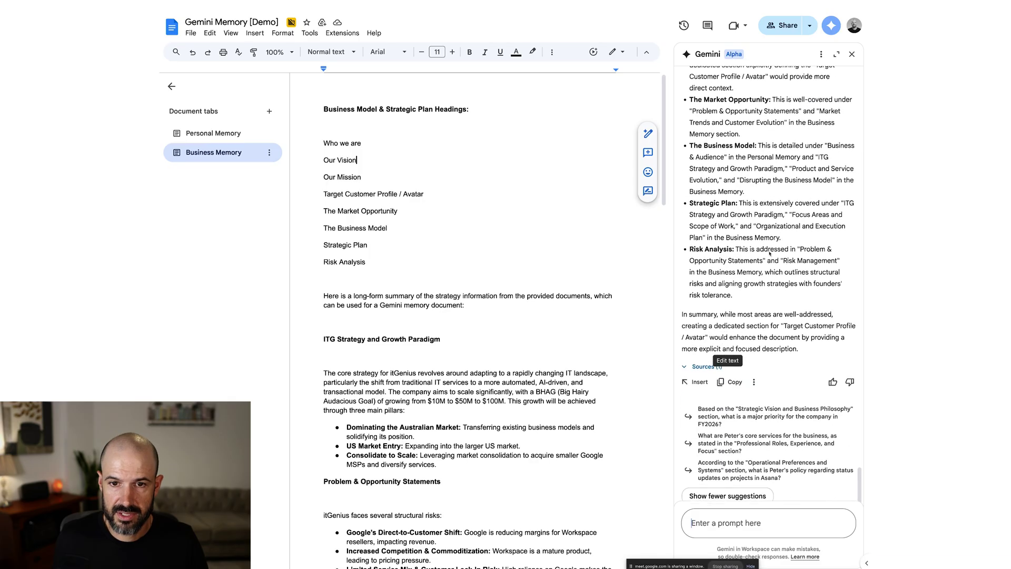
Step: Review Gemini's heading-by-heading analysis for areas of the document that need more context
scroll(752, 110, up, 1)
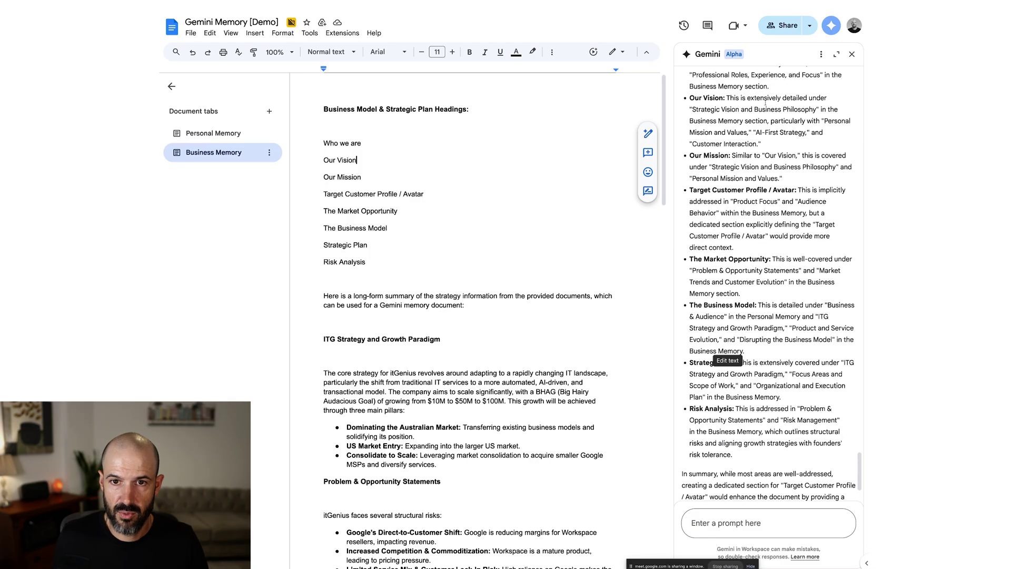
scroll(763, 184, down, 5)
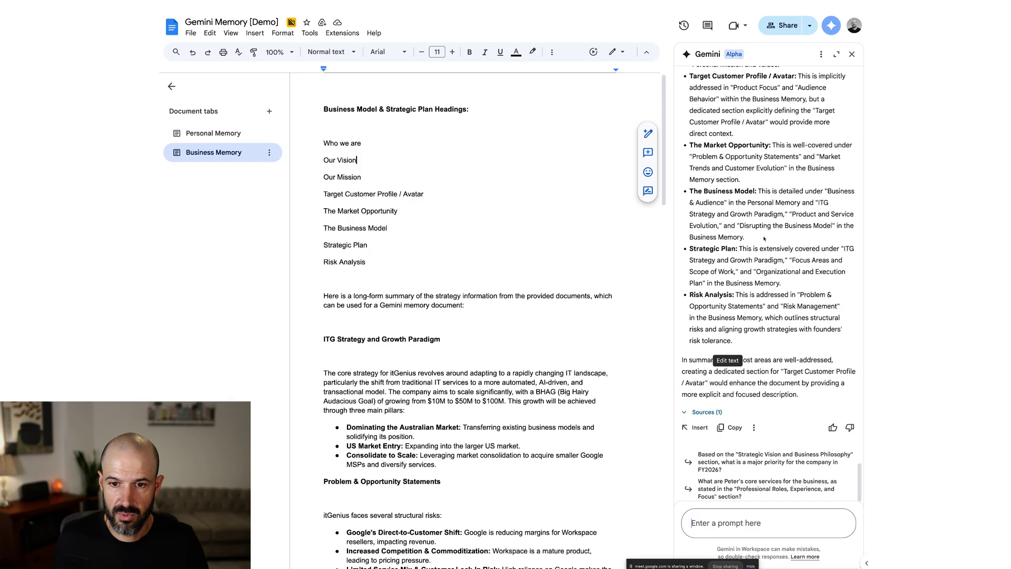
scroll(774, 341, up, 7)
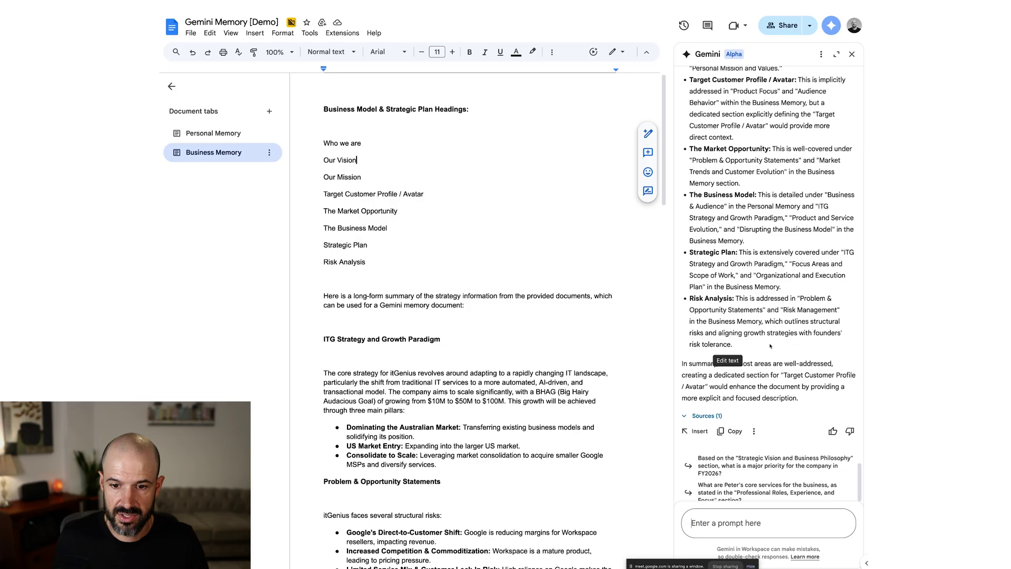
scroll(761, 289, up, 4)
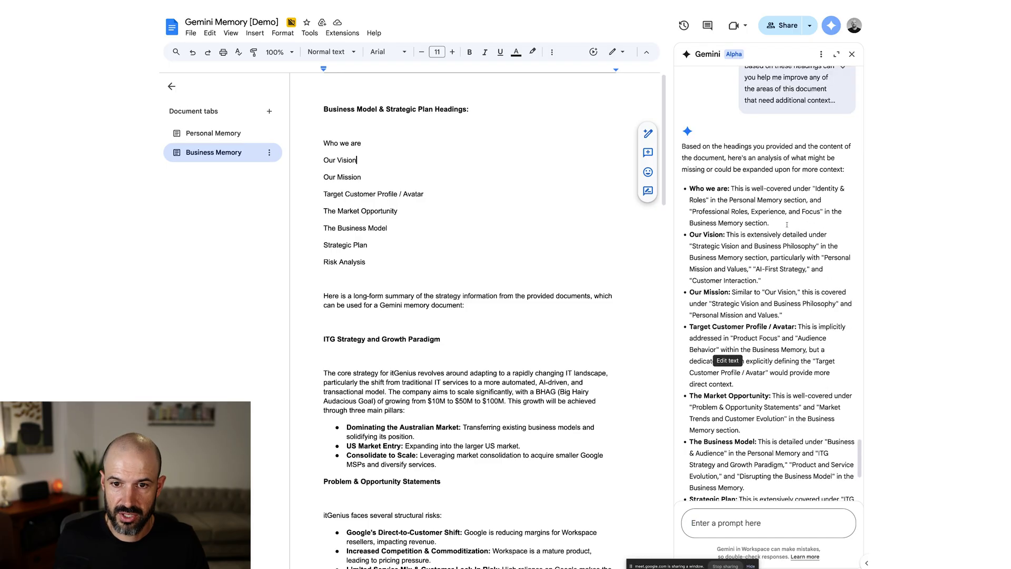
scroll(788, 226, down, 5)
scroll(787, 226, up, 5)
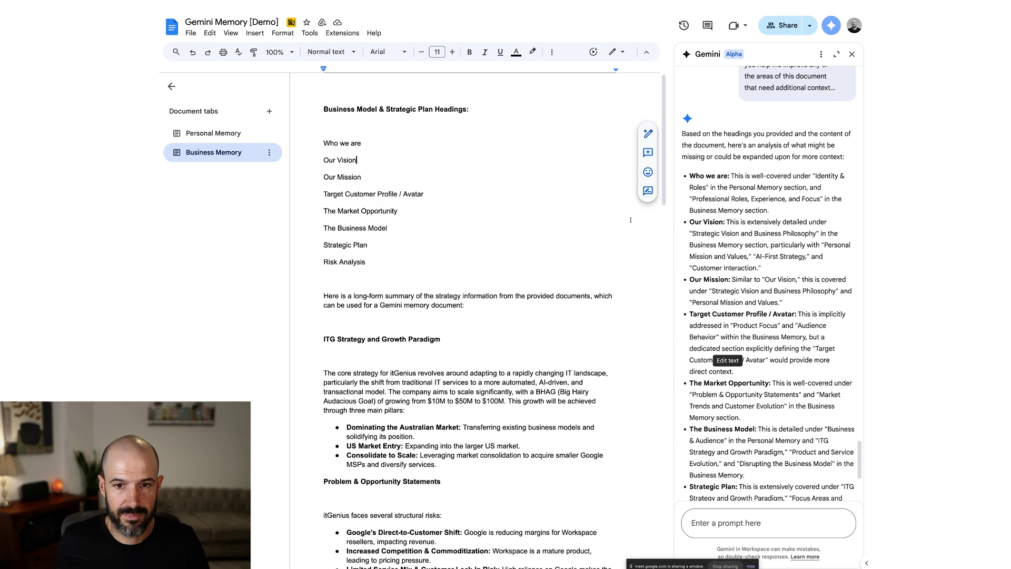
Step: Add a third document tab named Brand and Style
click(269, 112)
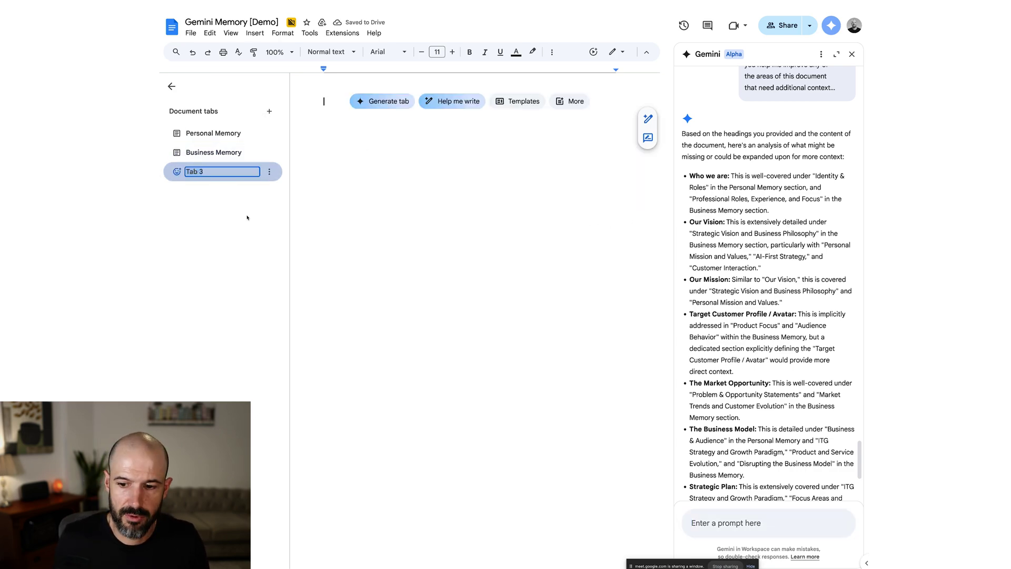
text(Brand and Style)
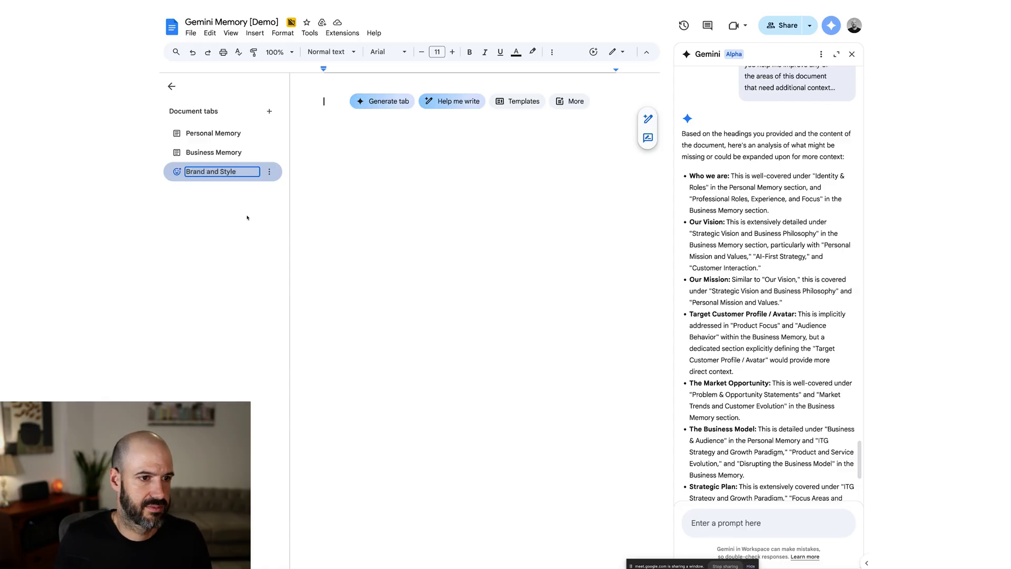
key(Return)
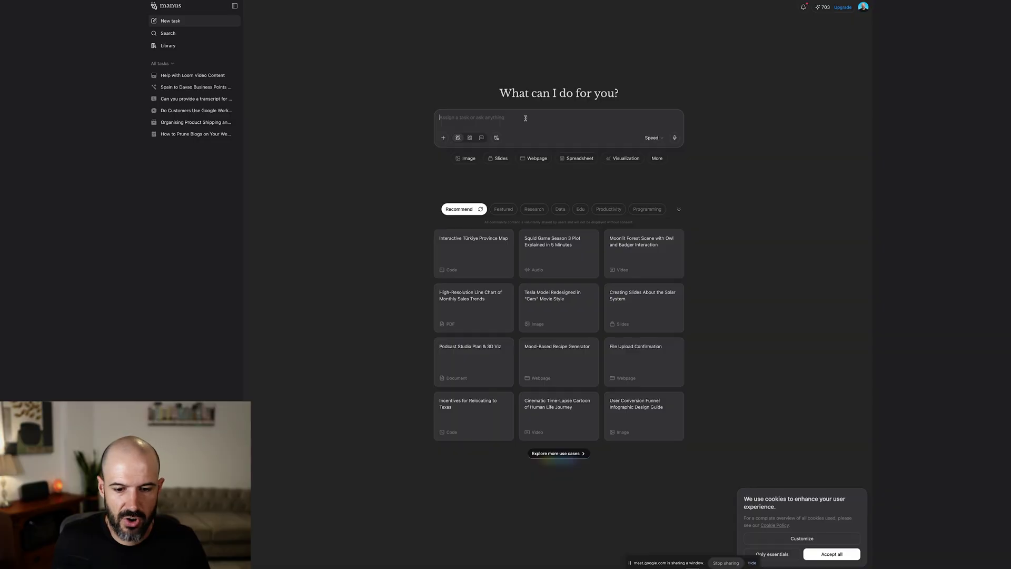
Step: Switch to Manus and paste the tone-of-voice prompt about sent emails, together with the LinkedIn profile link, into a new task
key(ctrl+plus)
key(ctrl+plus)
key(ctrl+plus)
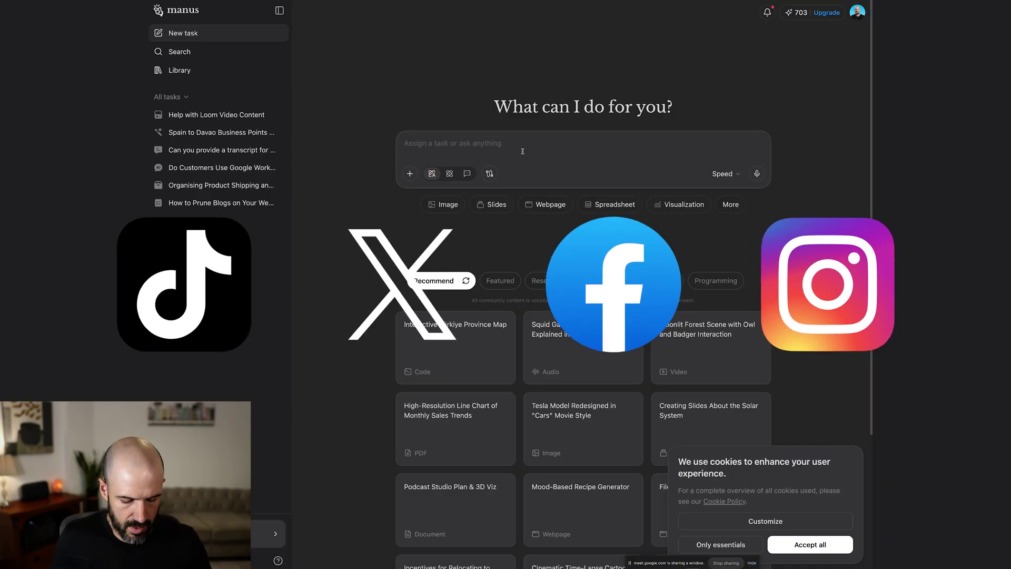
key(ctrl+v)
click(445, 142)
key(ctrl+v)
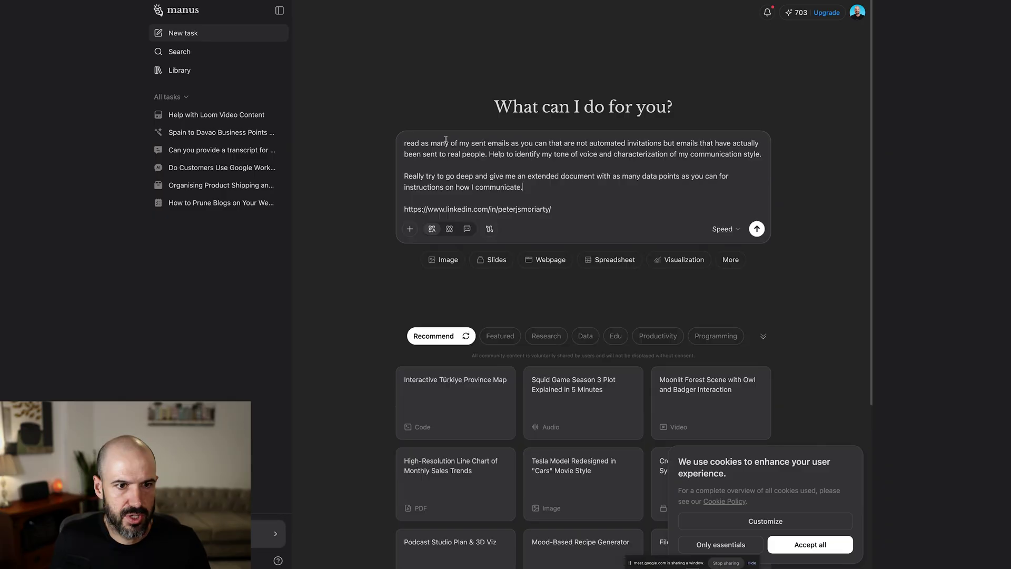
Step: Replace "sent emails" with "posts" in the prompt, remove the clause about automated invitations and real people, and submit the task
drag(470, 144, 509, 144)
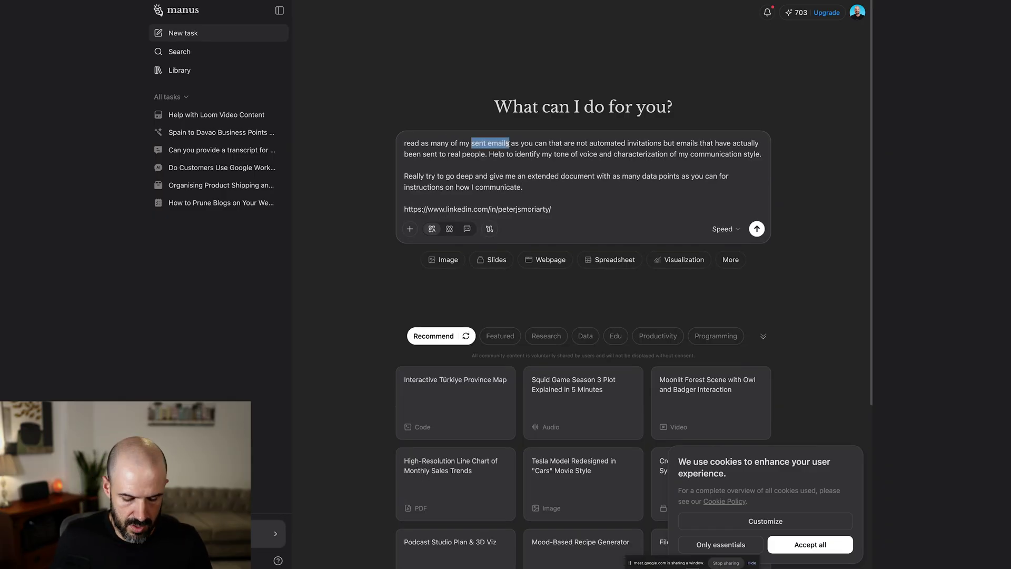
text(posts)
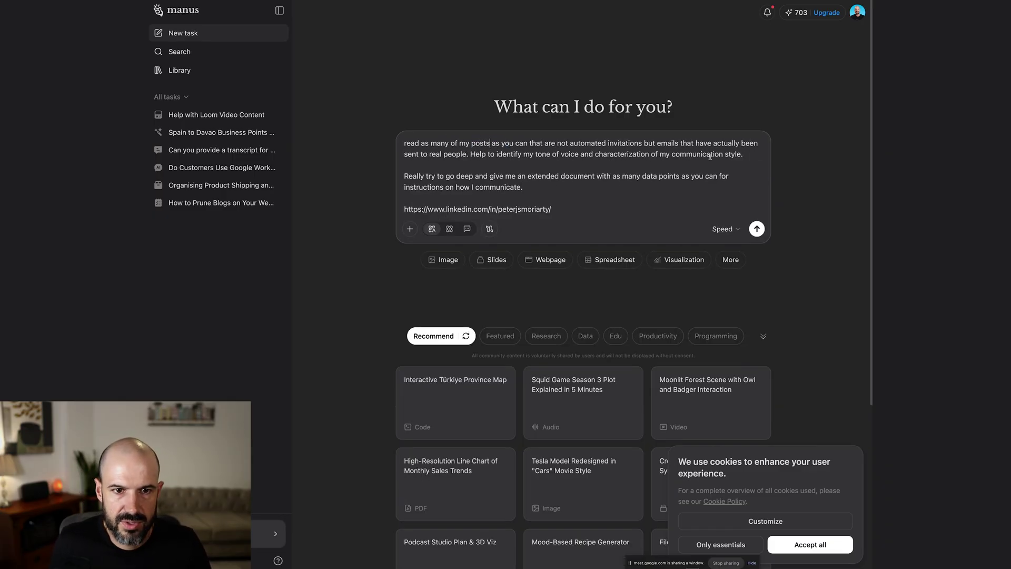
drag(531, 144, 468, 155)
key(BackSpace)
key(Return)
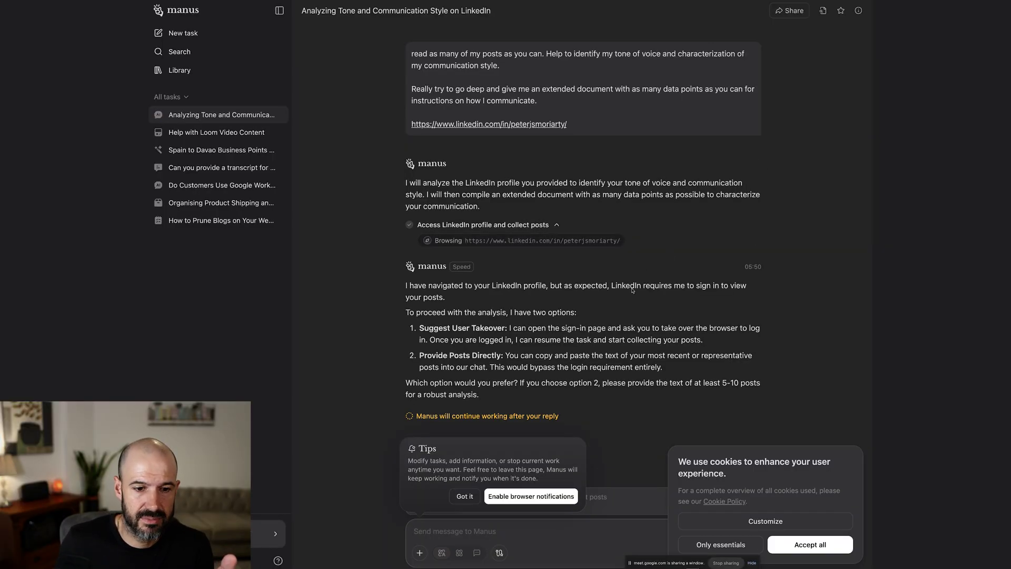
Step: Enable and allow browser notifications for Manus, and accept all cookies
click(524, 502)
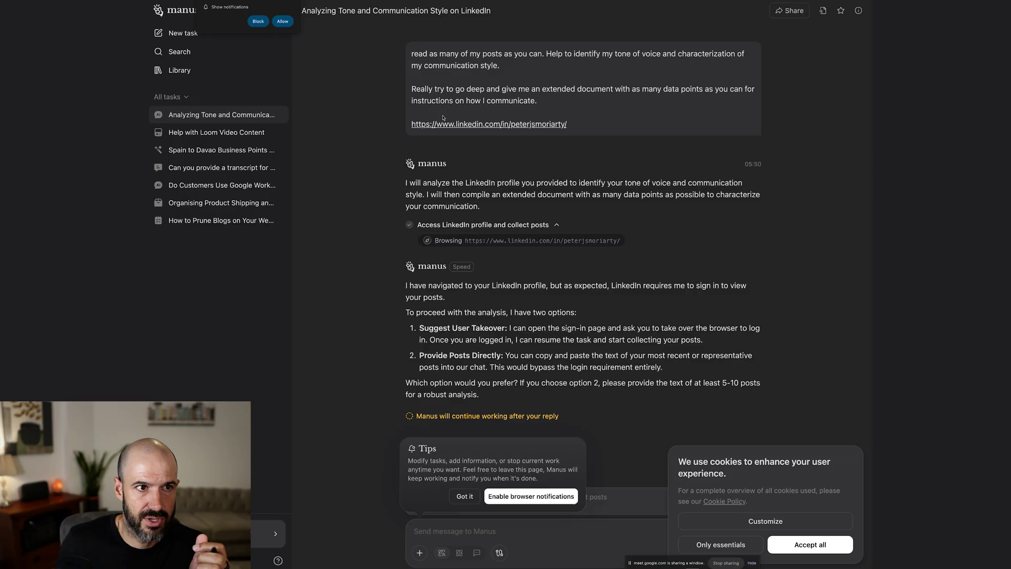
click(281, 20)
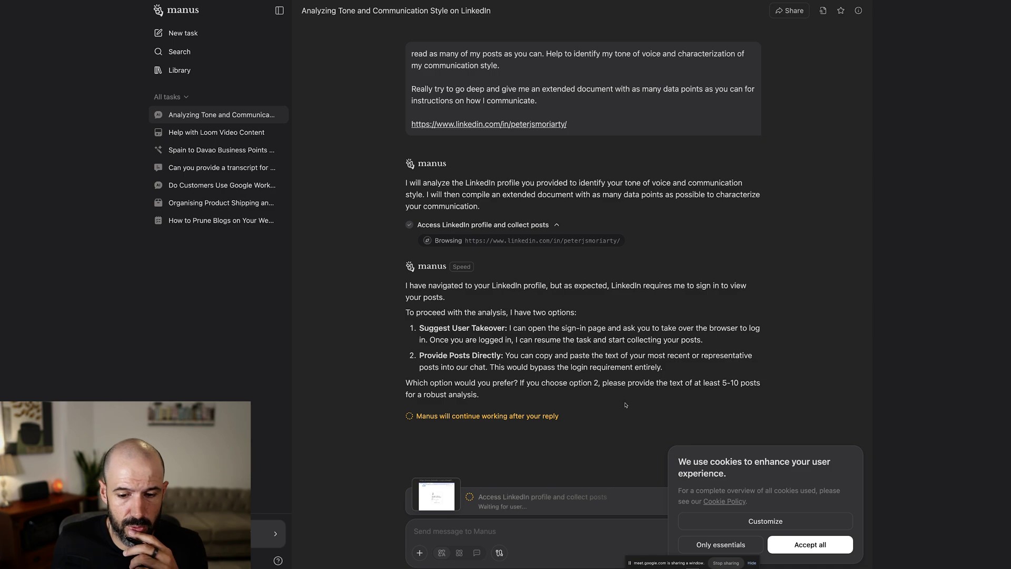
click(806, 543)
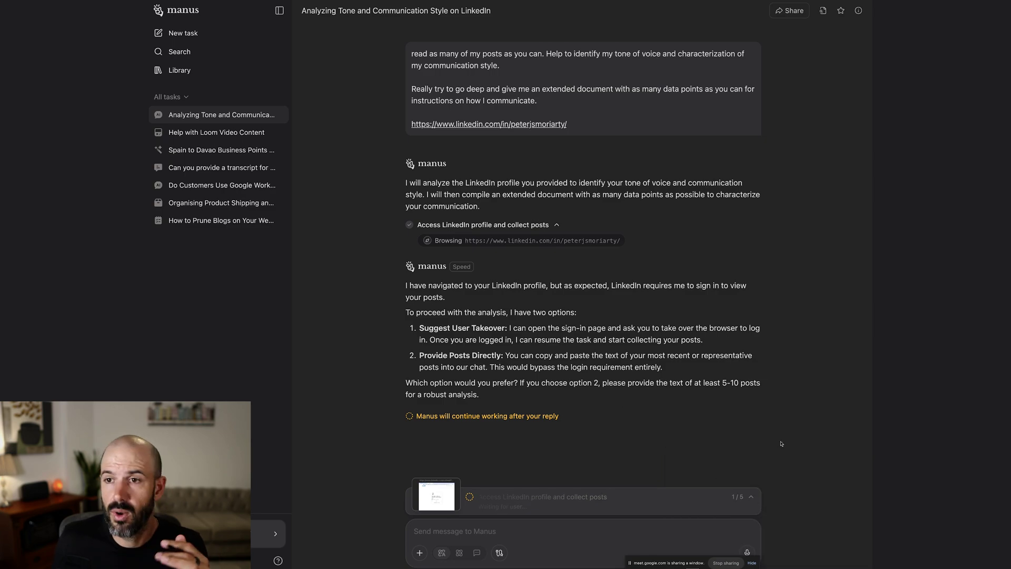
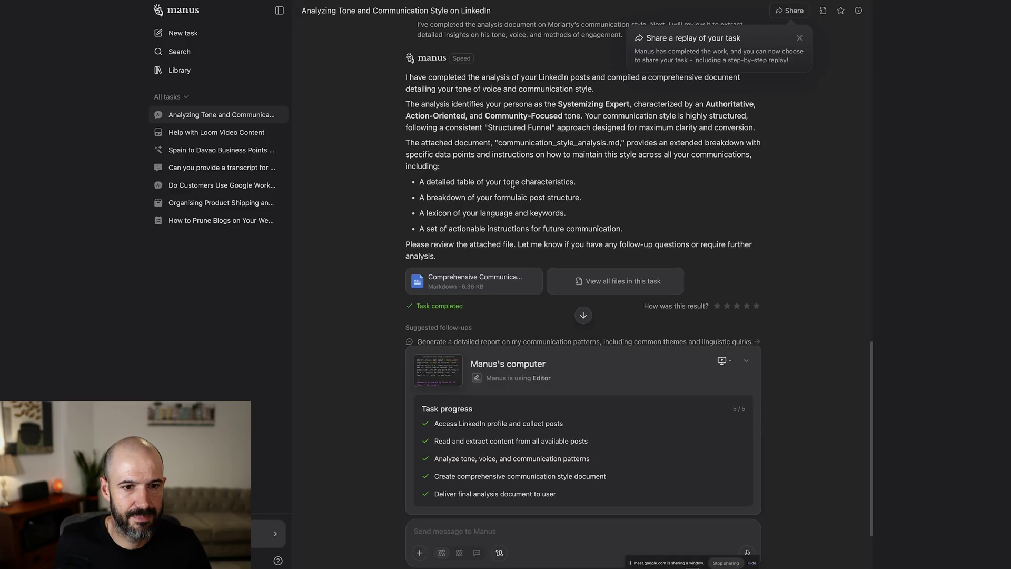
Step: Review the finished analysis and ask Manus for a detailed bulleted list of each characteristic to cut and paste into a Gemini memory document
drag(414, 77, 604, 193)
click(664, 188)
scroll(601, 195, down, 2)
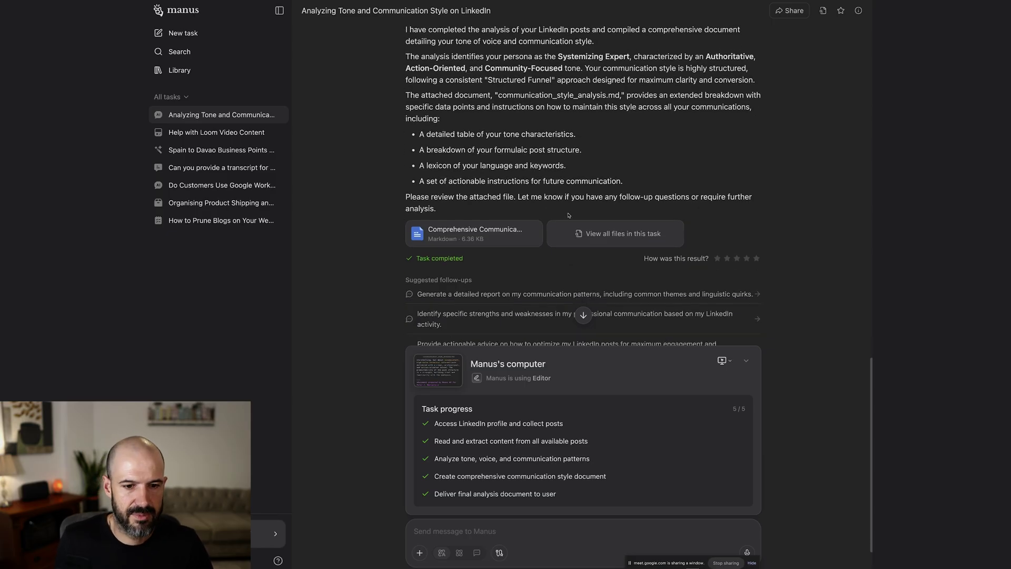
scroll(568, 215, up, 2)
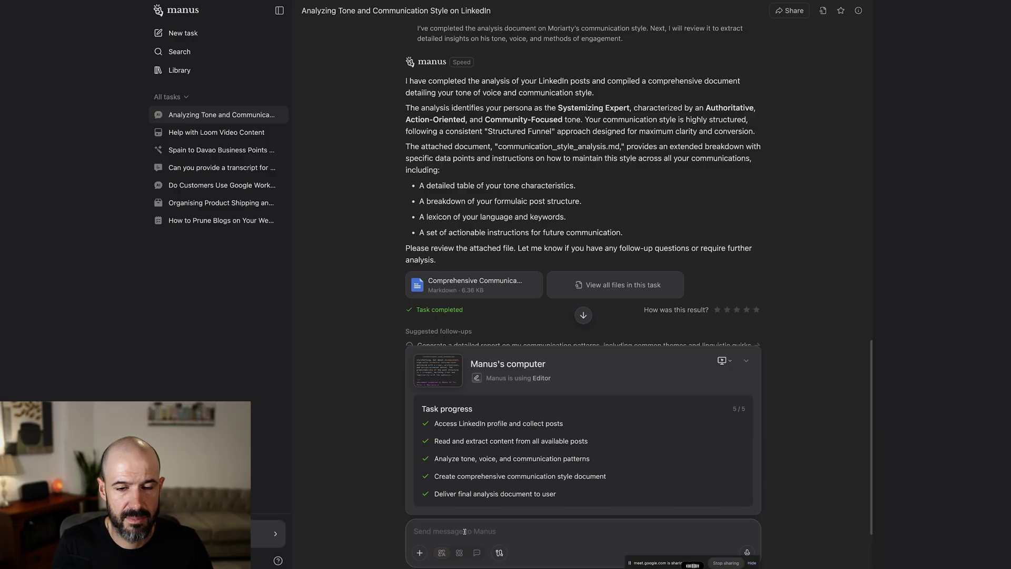
text(Could I have a detailed list of each of these characteristics that would be useful to cut and paste into a Gemini memory document?)
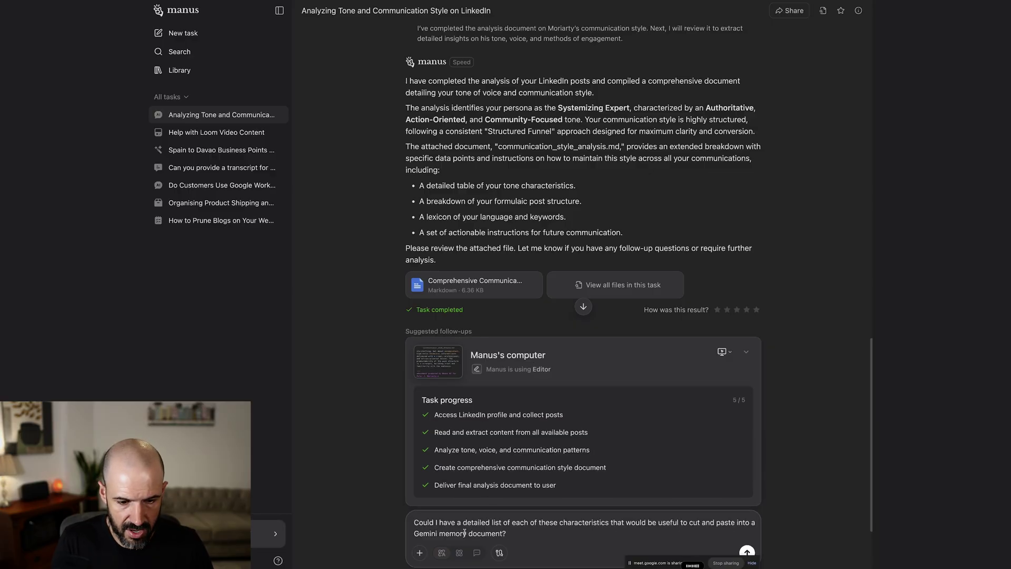
text(In bullets is fine.)
key(Return)
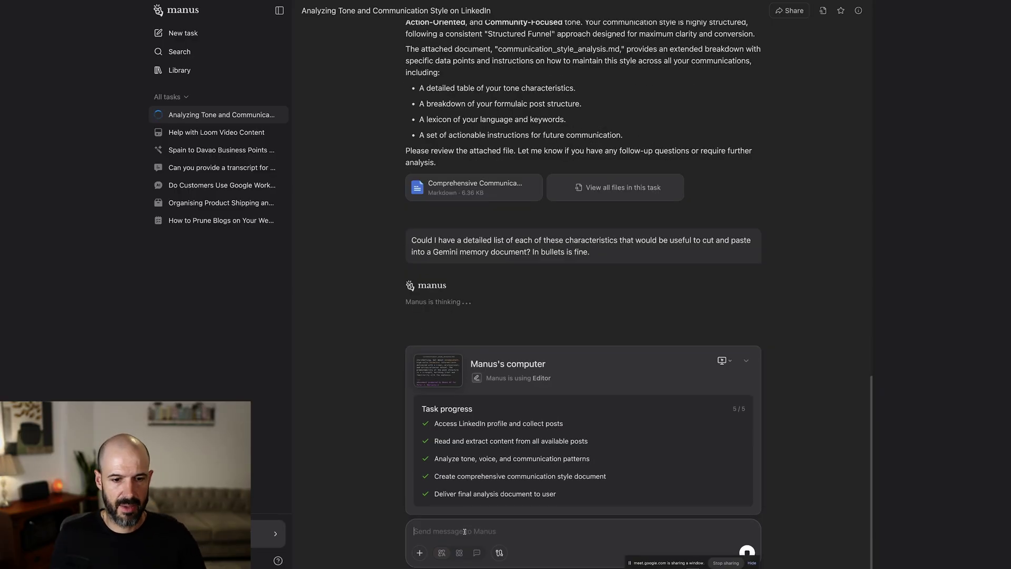
Step: Review the bulleted communication style profile in Manus's reply and copy it from its heading through the Lexicon bullet
click(746, 361)
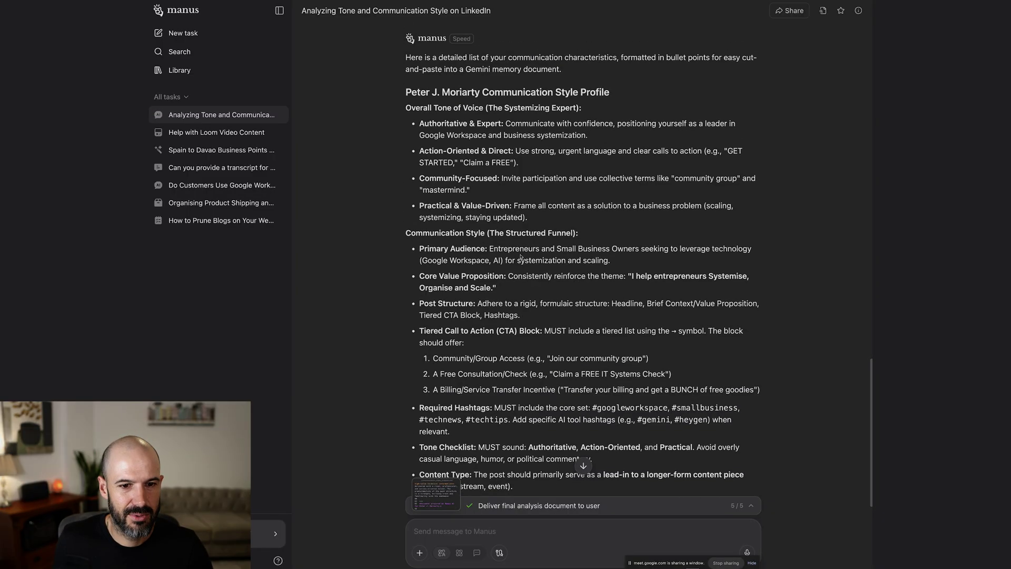
scroll(481, 76, down, 3)
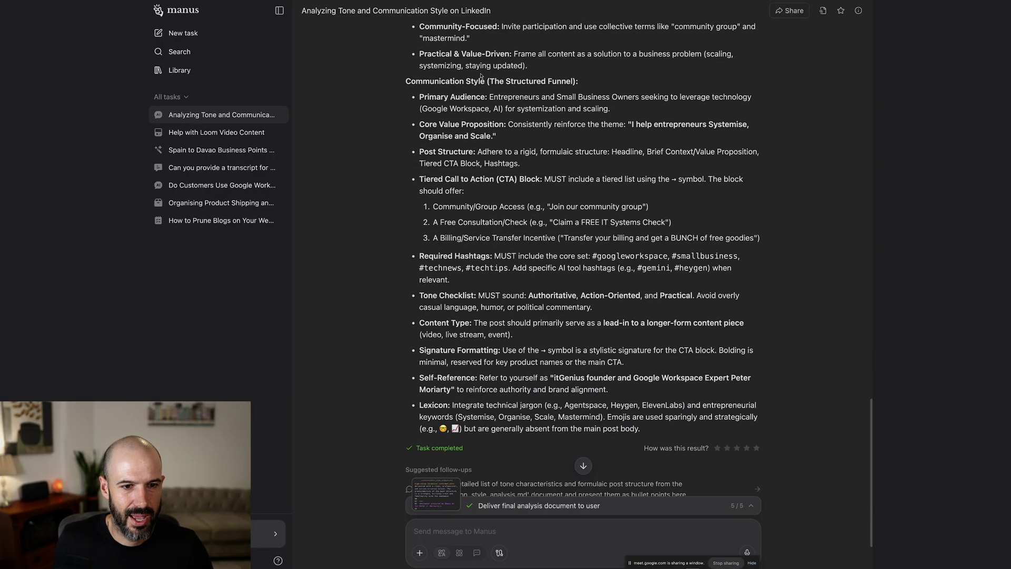
scroll(536, 184, up, 1)
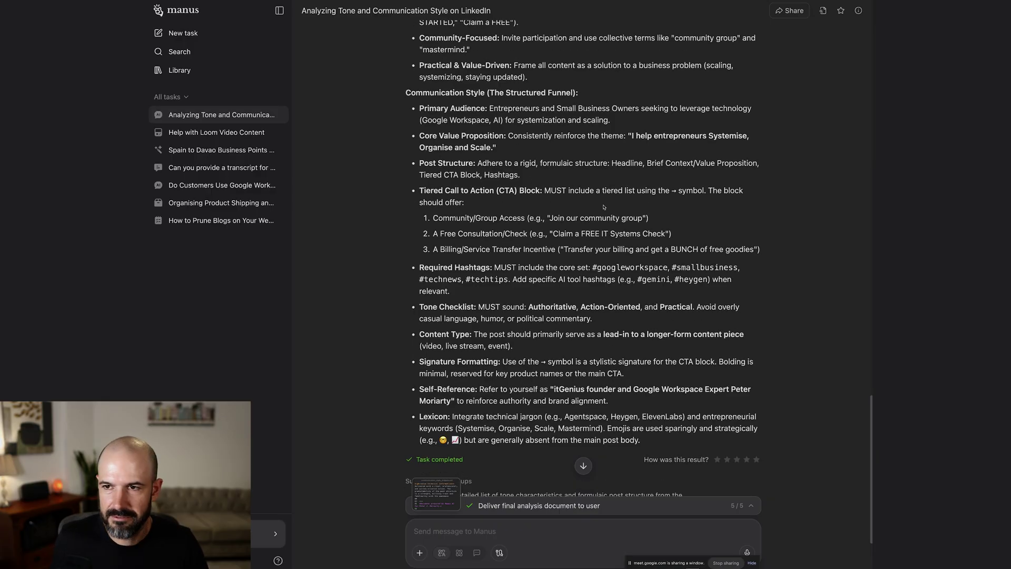
scroll(603, 207, down, 2)
scroll(444, 236, up, 3)
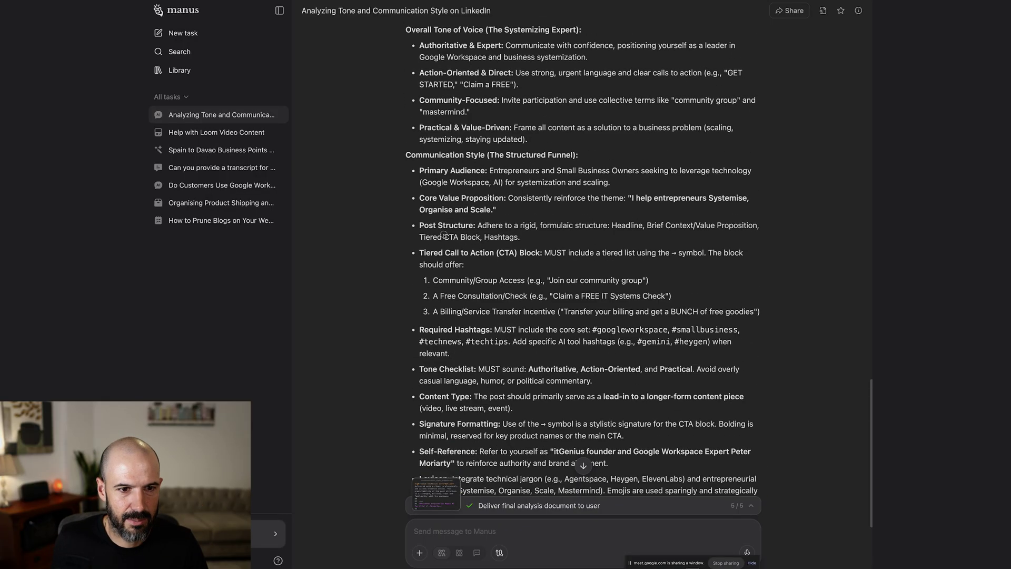
drag(757, 490, 411, 95)
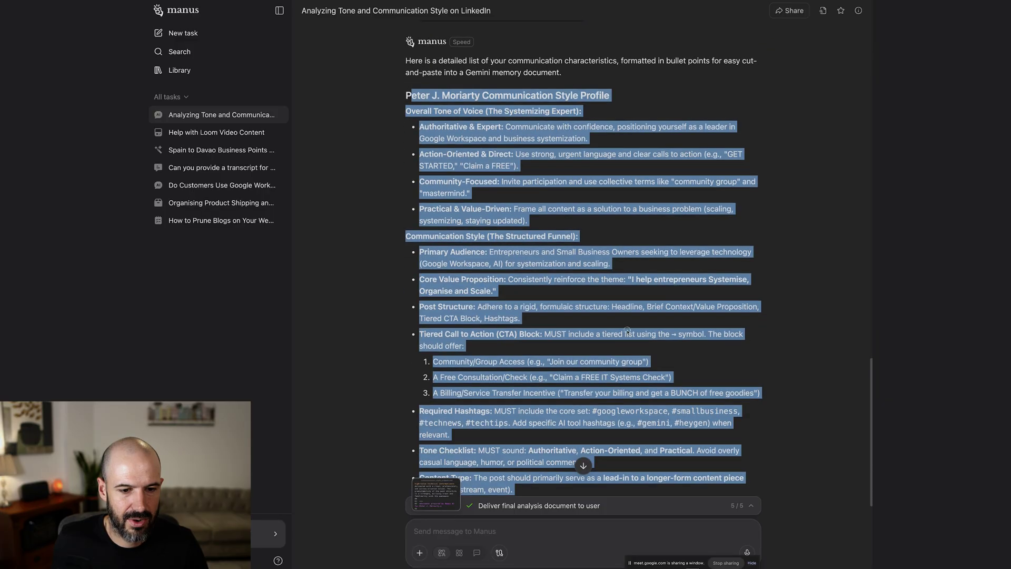
scroll(627, 331, down, 4)
scroll(579, 211, up, 5)
click(573, 158)
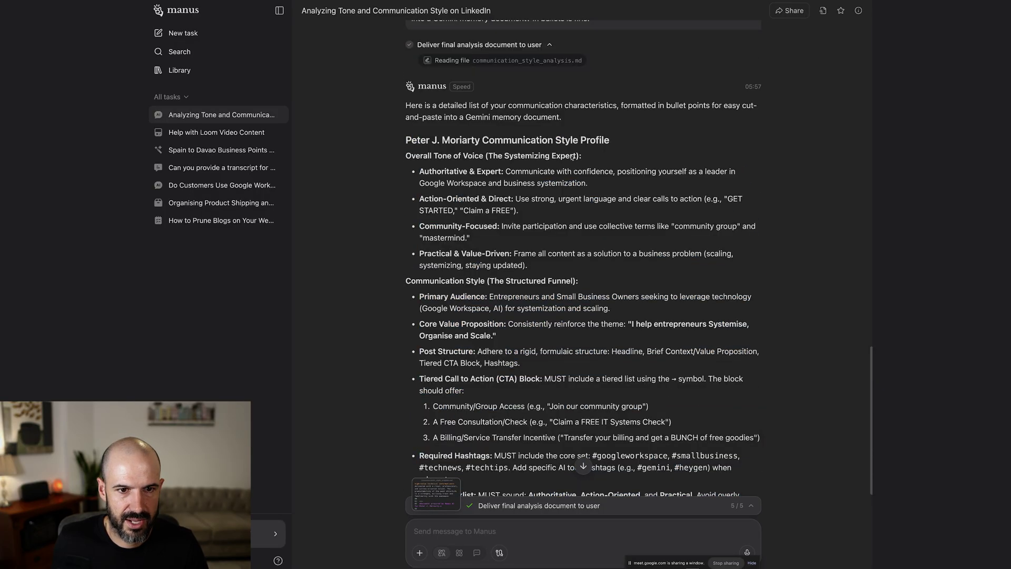
double_click(527, 156)
click(557, 171)
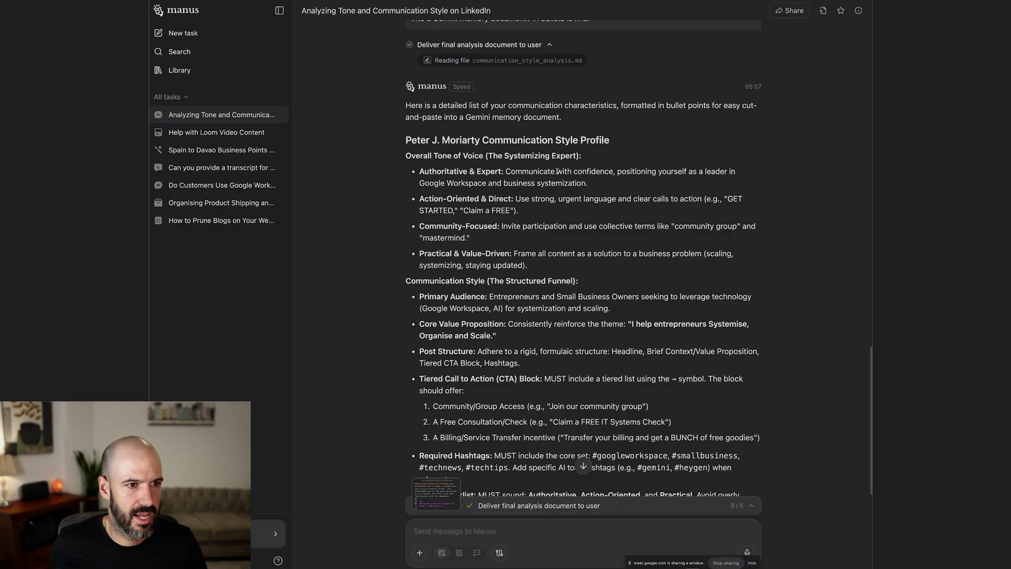
Step: Switch to the Gemini Memory [Demo] document and paste the communication style profile into the empty Brand and Style tab
key(ctrl+Tab)
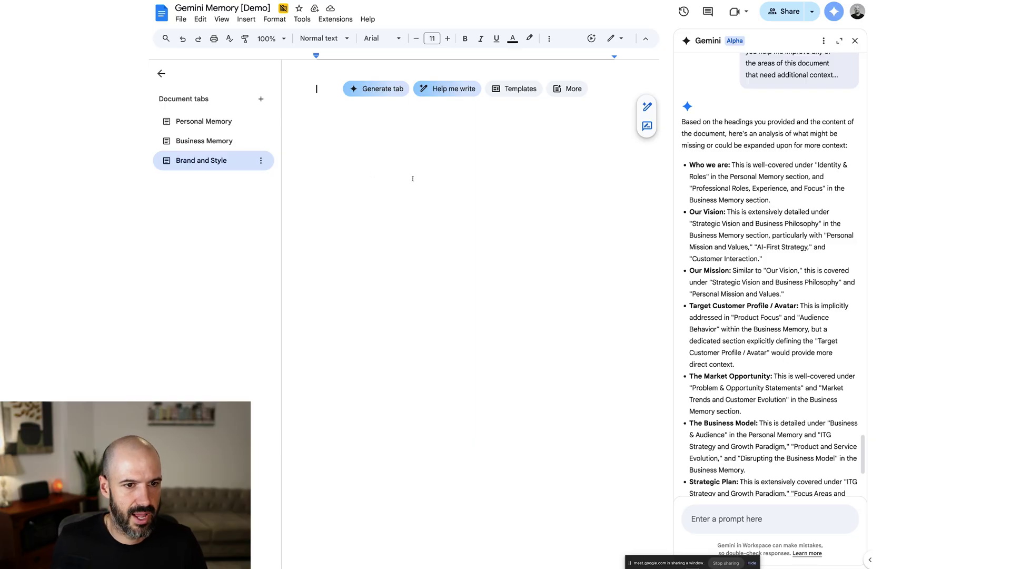
key(ctrl+v)
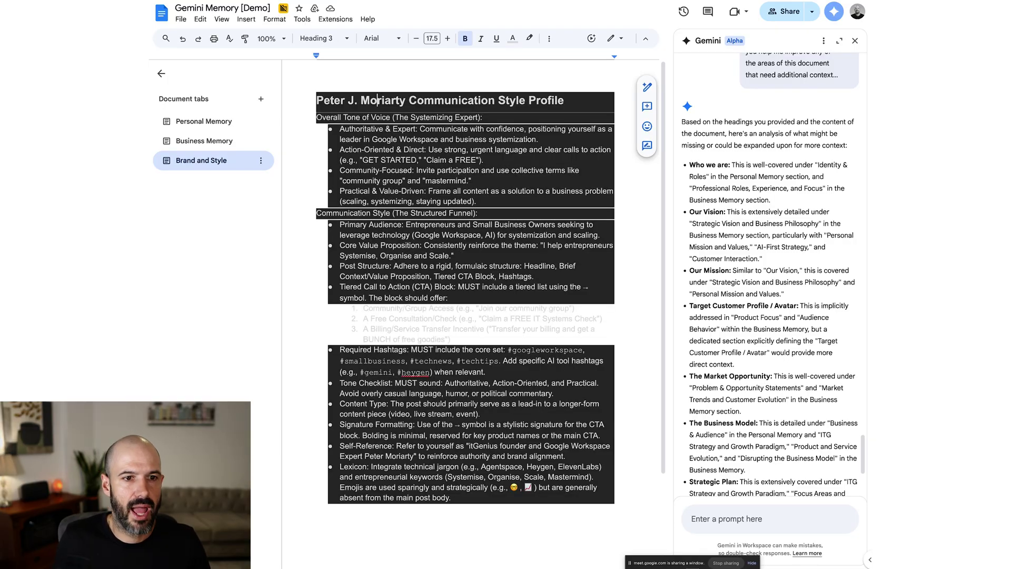
click(212, 140)
click(207, 123)
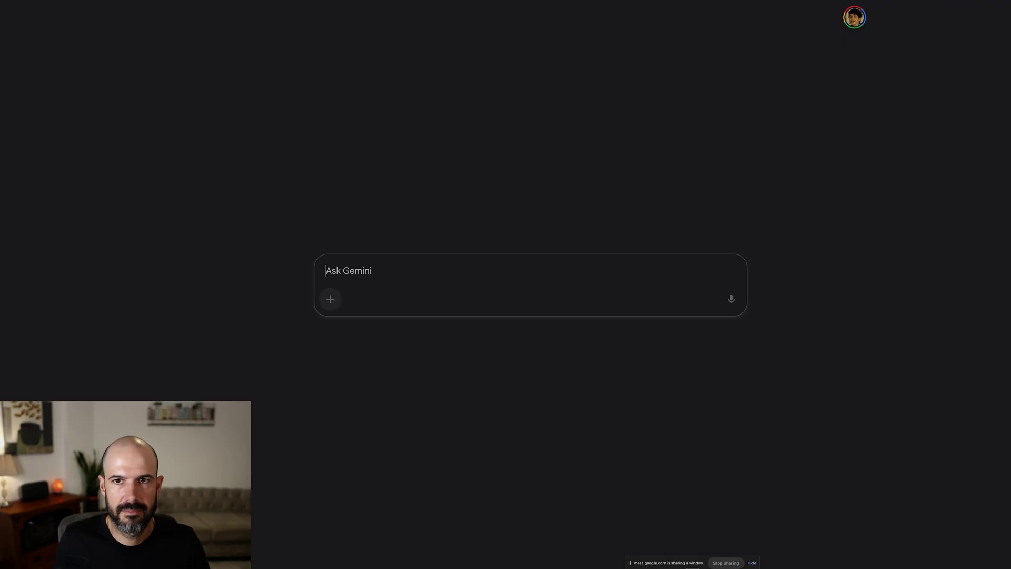
Step: Switch to the Gemini app and create a new Gem named MemoryGem
click(244, 135)
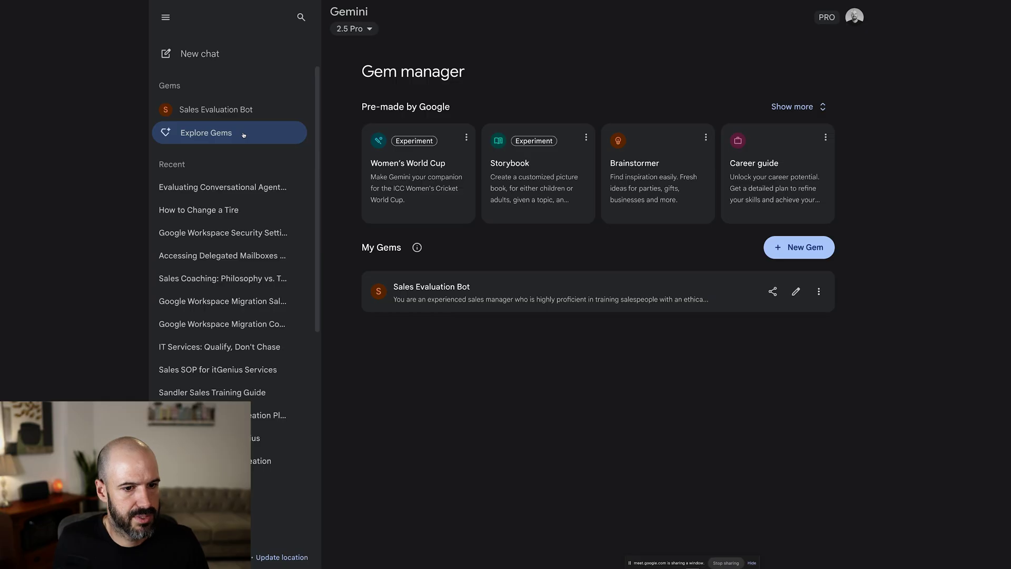
click(802, 247)
text(Me)
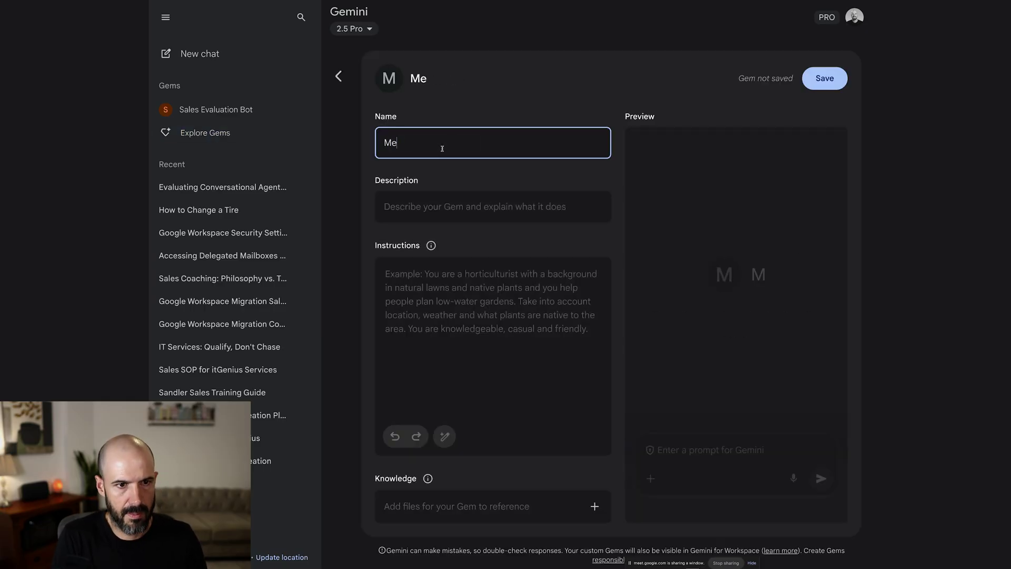
text(moryGe)
key(BackSpace)
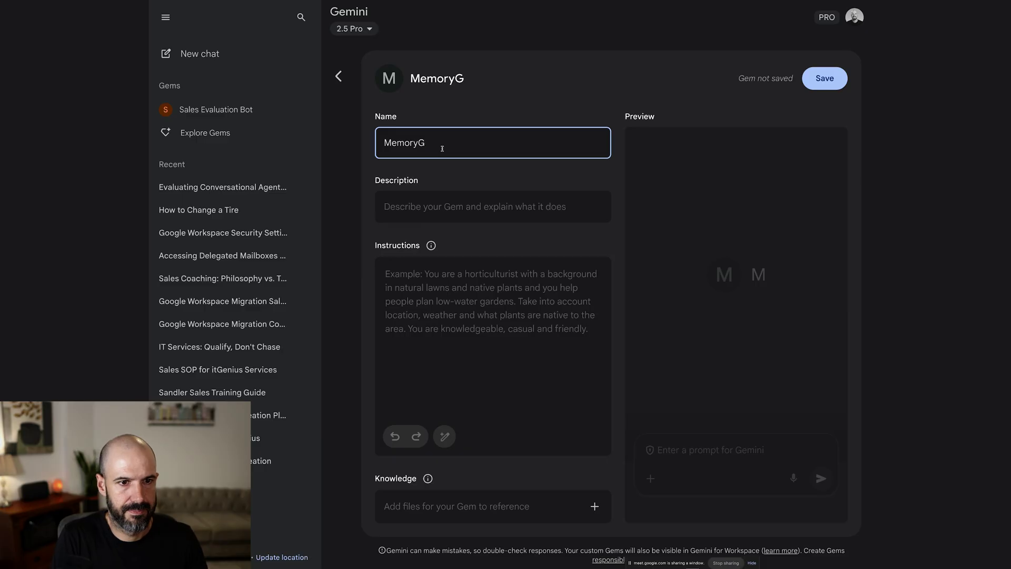
text(em)
Step: Describe the Gem as "This gem will take a set of contextual documents and give me answers based on that context and instruction when I use Gemini"
click(493, 206)
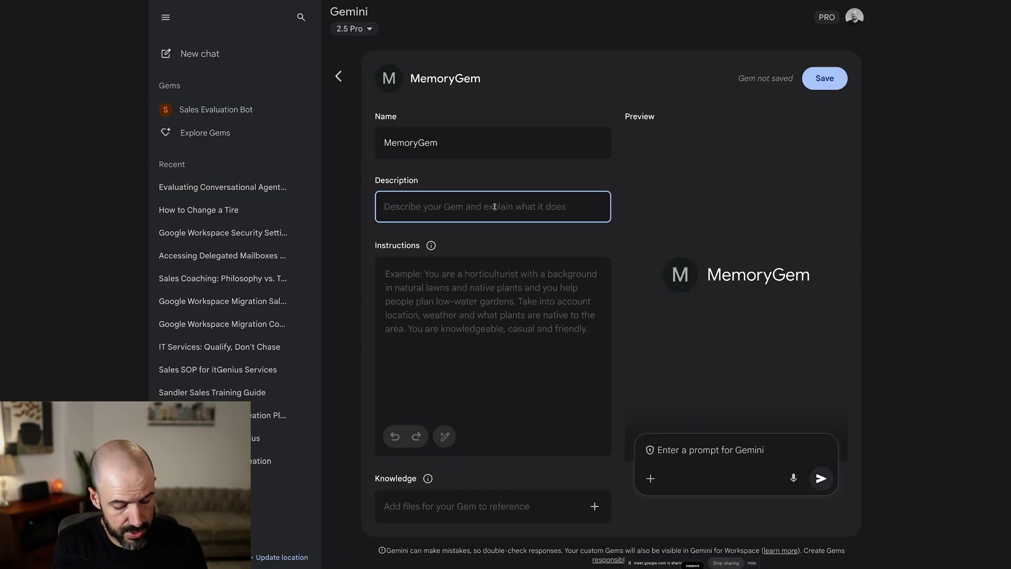
key(ctrl+v)
click(521, 206)
text(and instru)
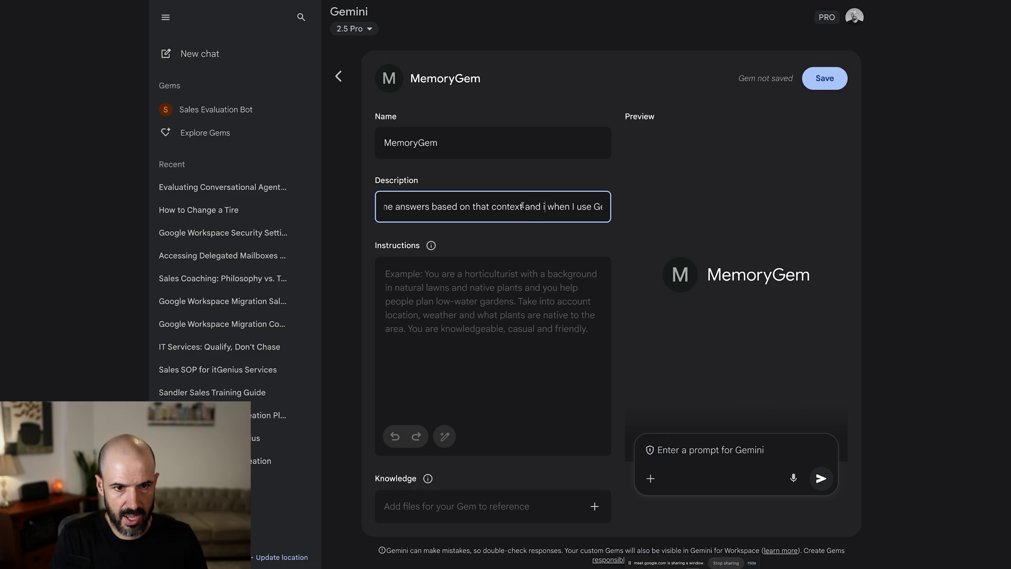
text(ction)
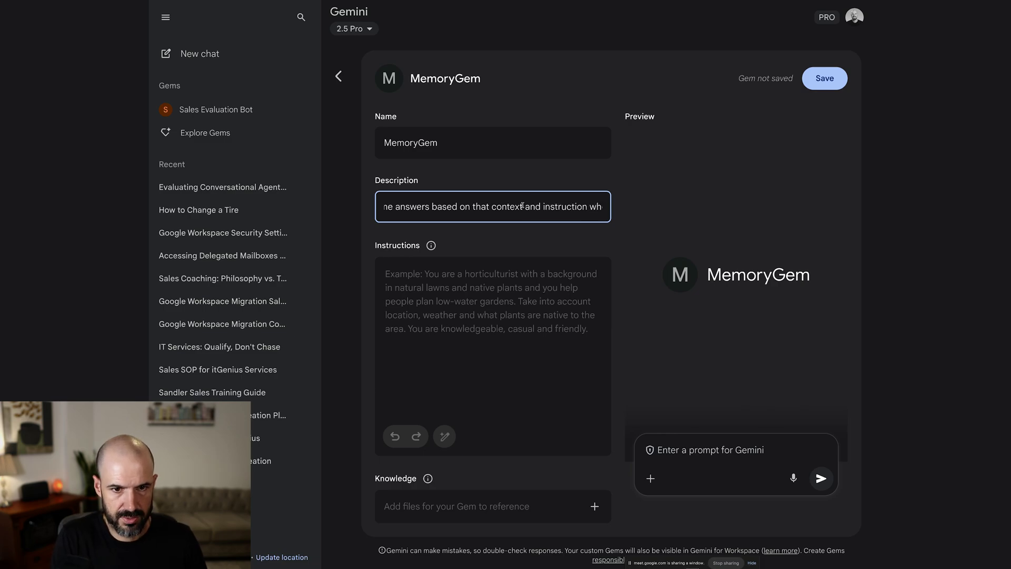
Step: Copy the MemoryGem description text into its instructions
key(ctrl+a)
key(ctrl+c)
click(519, 303)
key(ctrl+v)
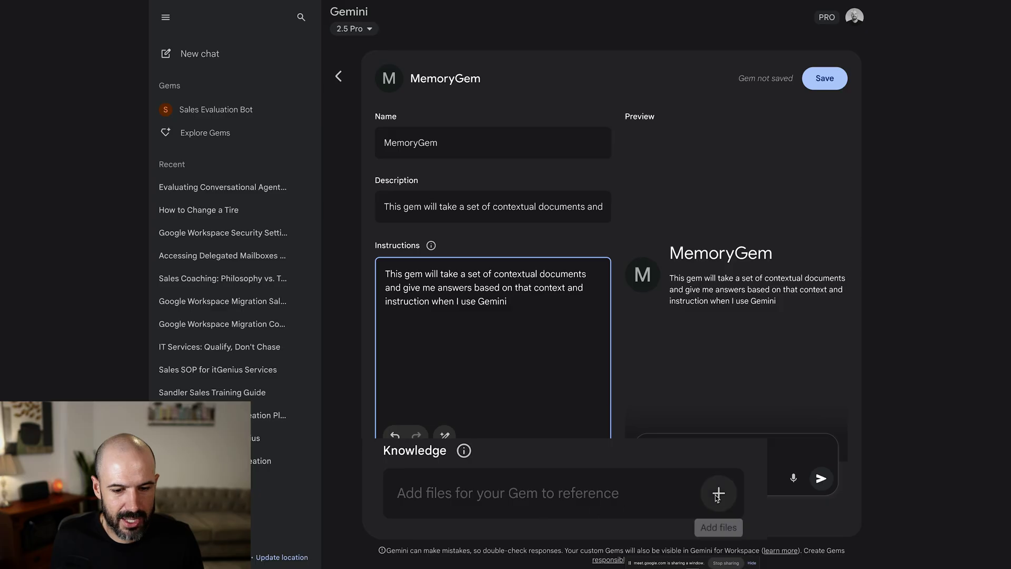
Step: Add the Gemini Memory [Demo] document from Google Drive to the MemoryGem's knowledge
click(595, 506)
click(624, 329)
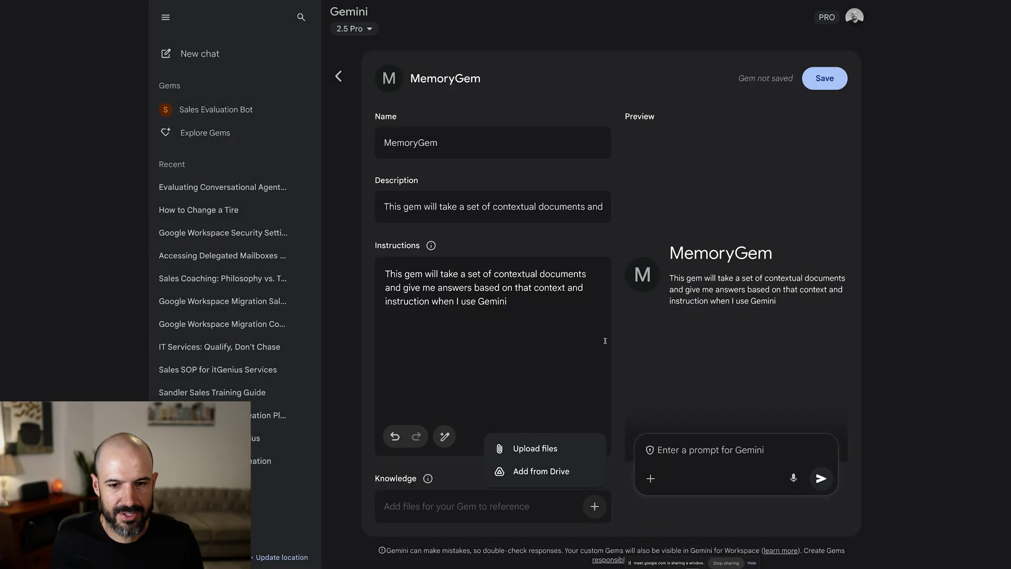
click(584, 500)
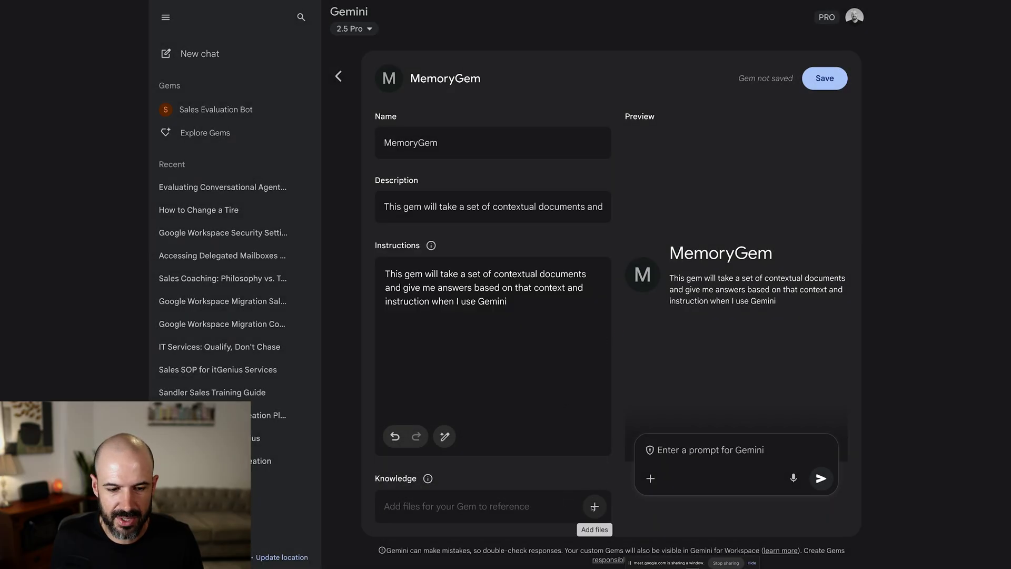
click(582, 499)
click(558, 475)
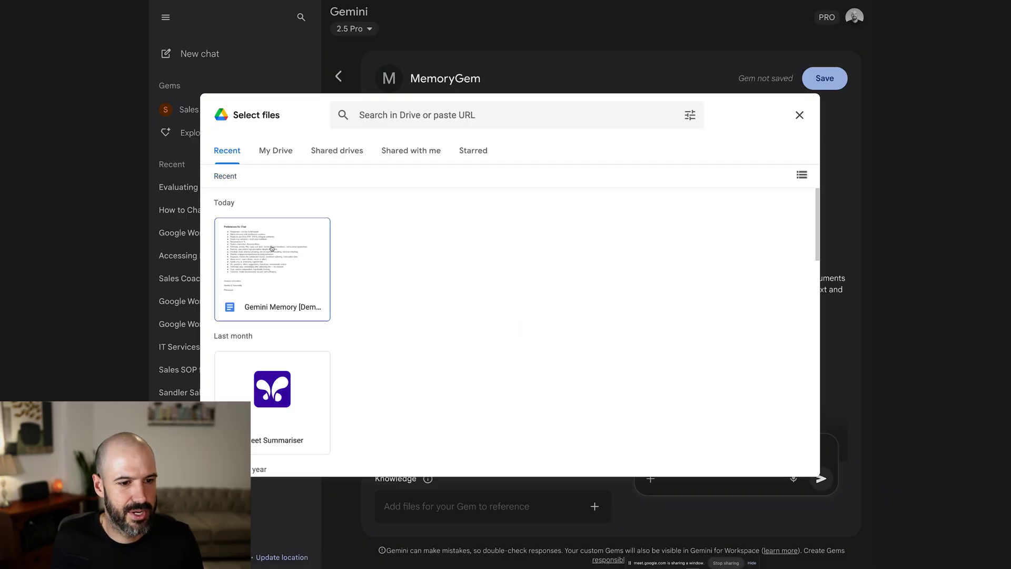
double_click(271, 249)
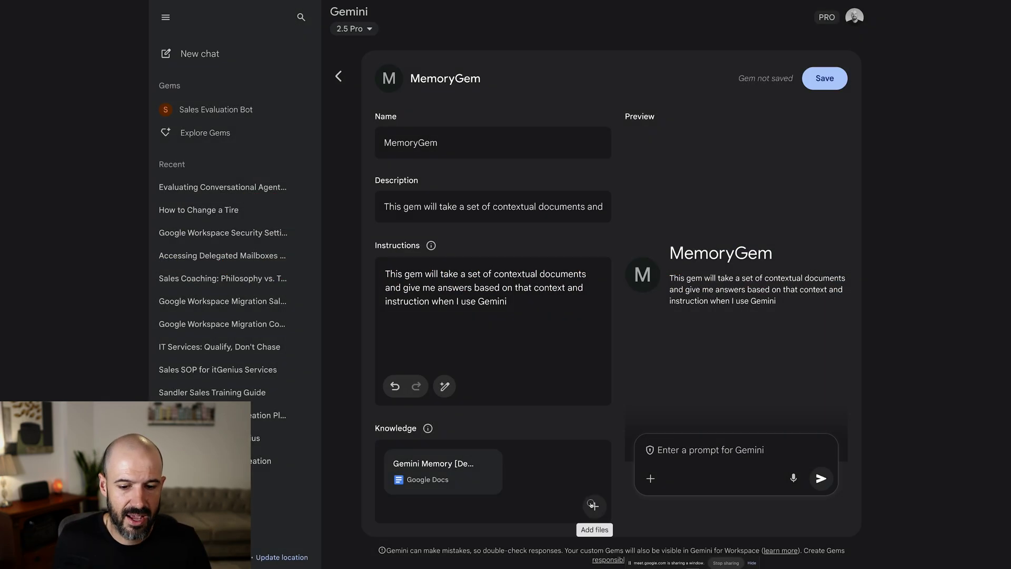
click(595, 506)
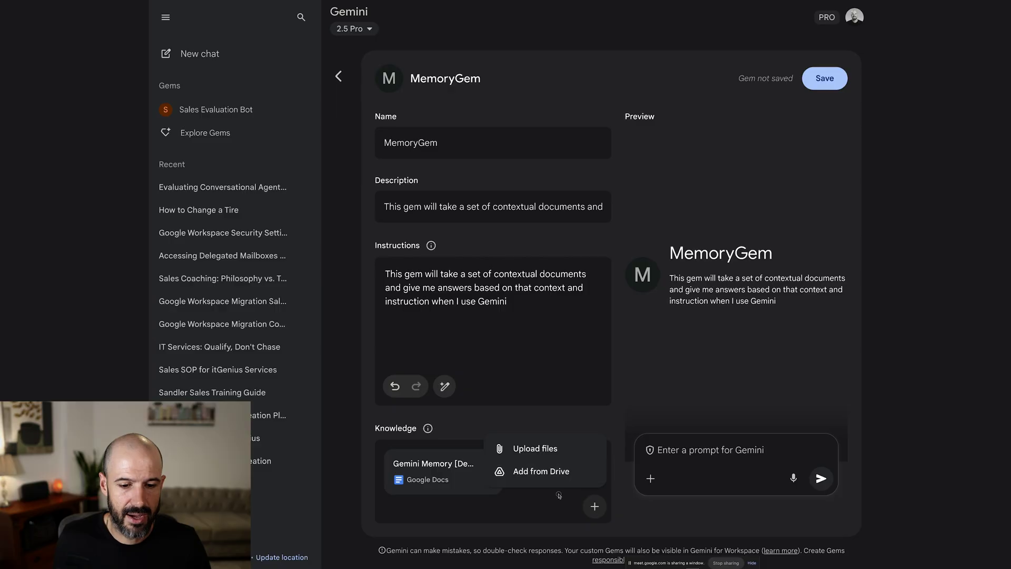
click(559, 494)
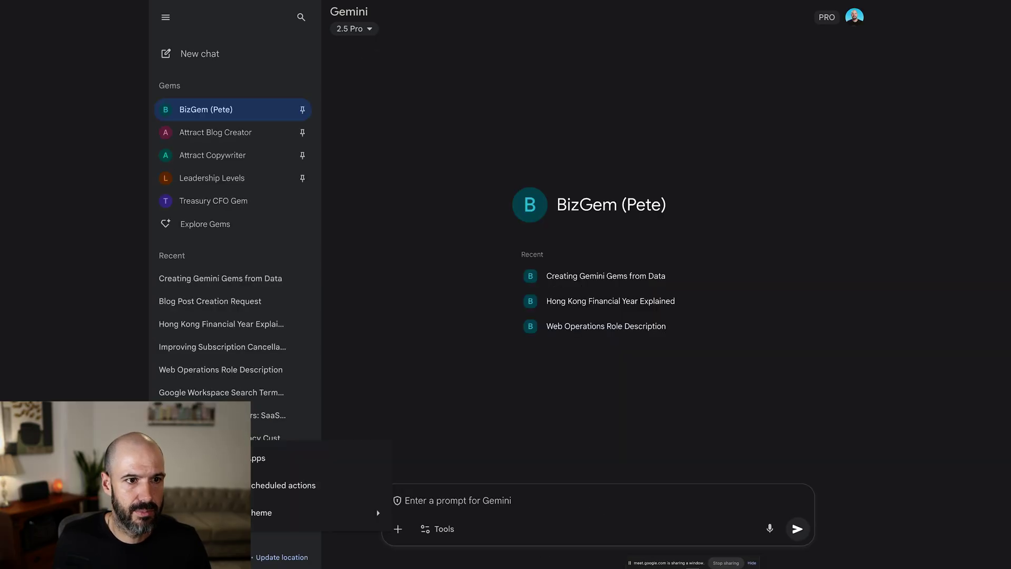
Step: Open the existing BizGem for editing in the other Gemini account and examine its knowledge files and instructions
click(302, 110)
scroll(470, 207, down, 3)
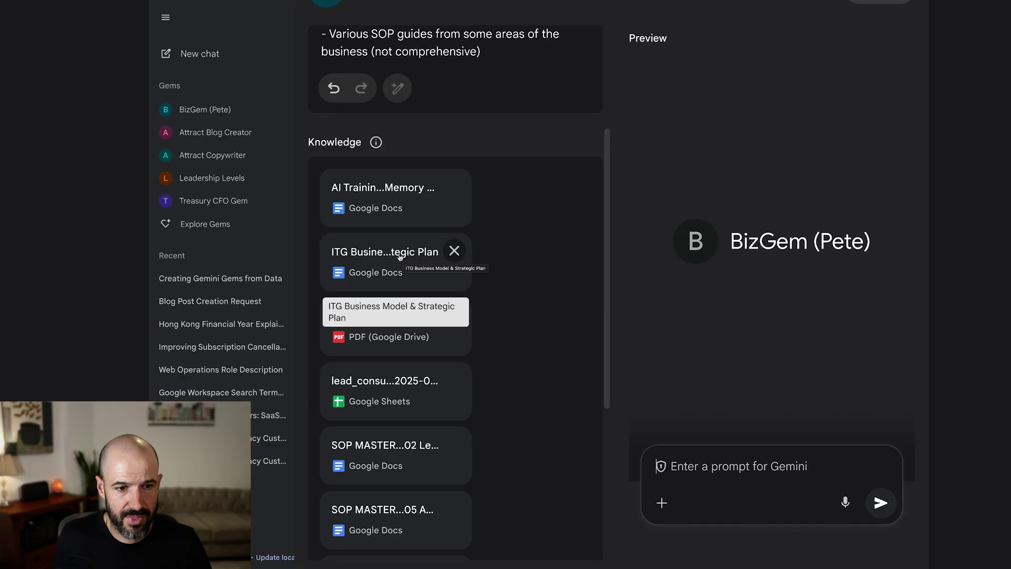
scroll(405, 316, down, 1)
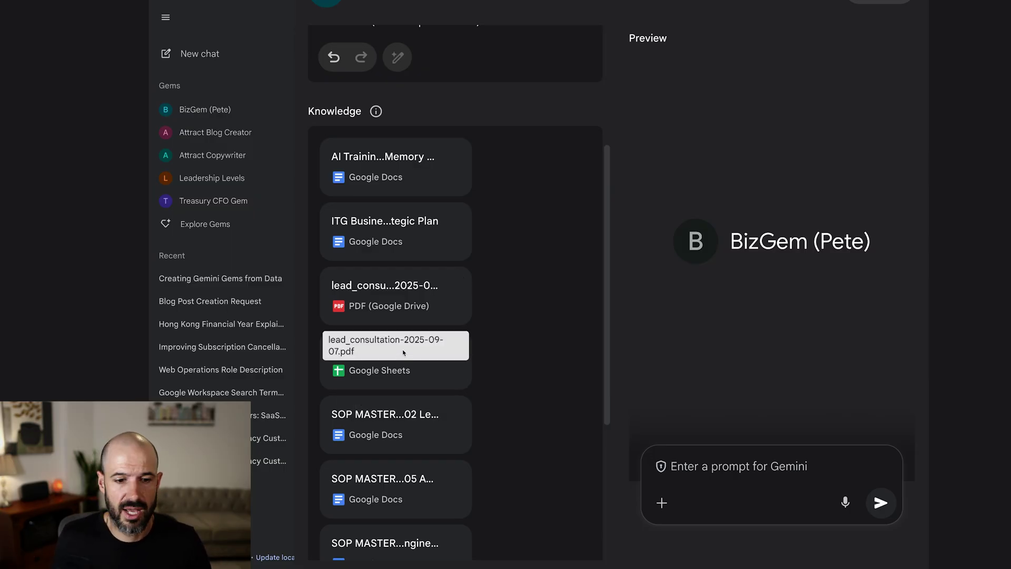
scroll(507, 307, down, 3)
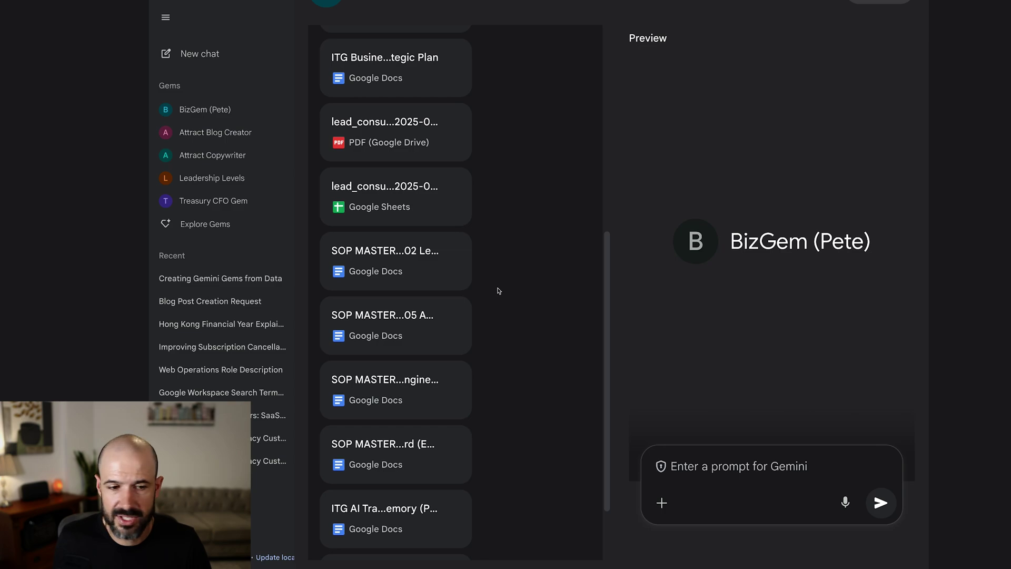
scroll(452, 263, down, 1)
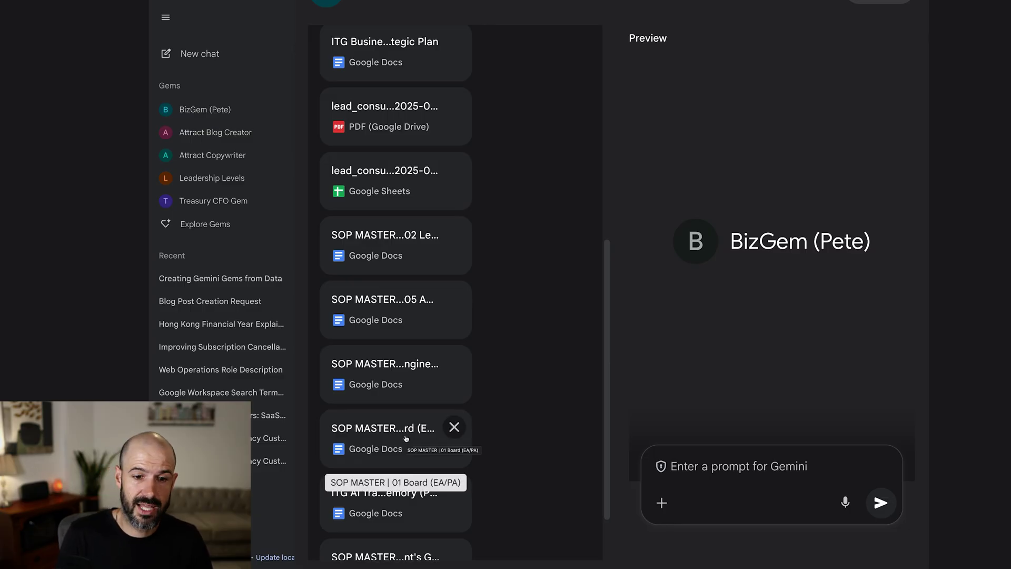
scroll(406, 438, down, 2)
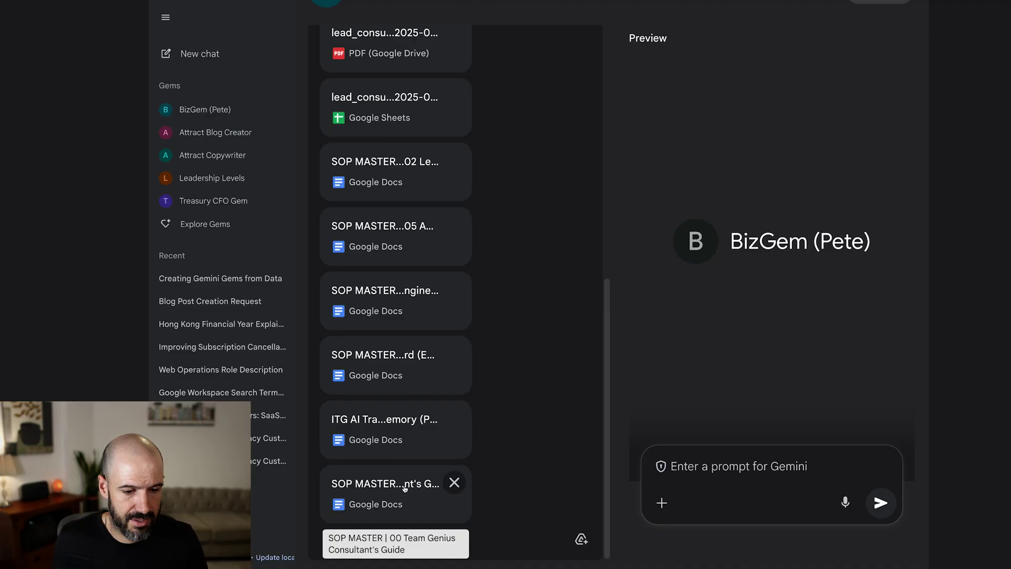
scroll(387, 437, up, 6)
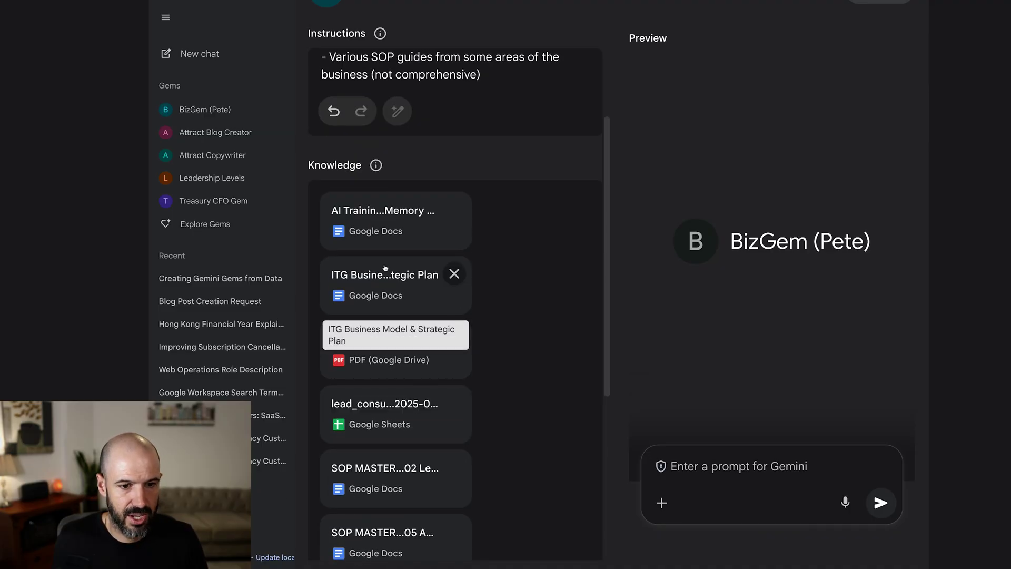
scroll(390, 211, up, 3)
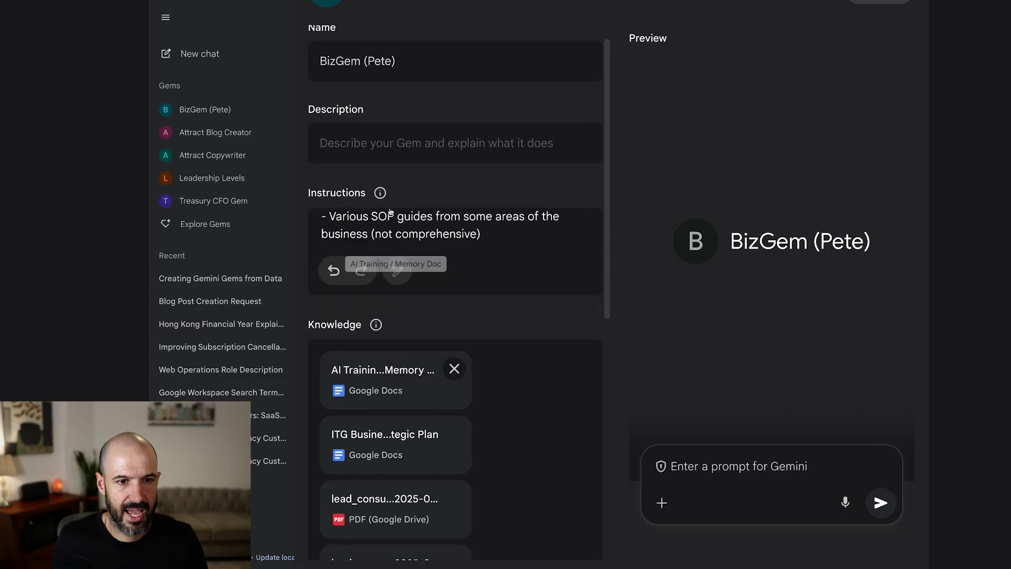
click(509, 227)
drag(510, 102, 318, 85)
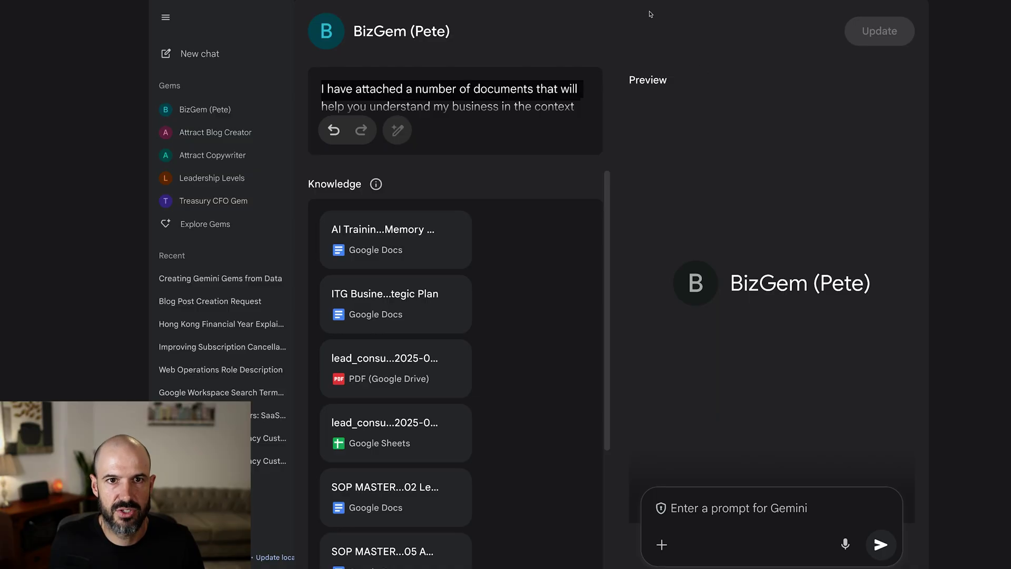
Step: Copy the full BizGem instructions, replace the MemoryGem's instructions with them, and save the MemoryGem
click(462, 144)
scroll(523, 182, down, 2)
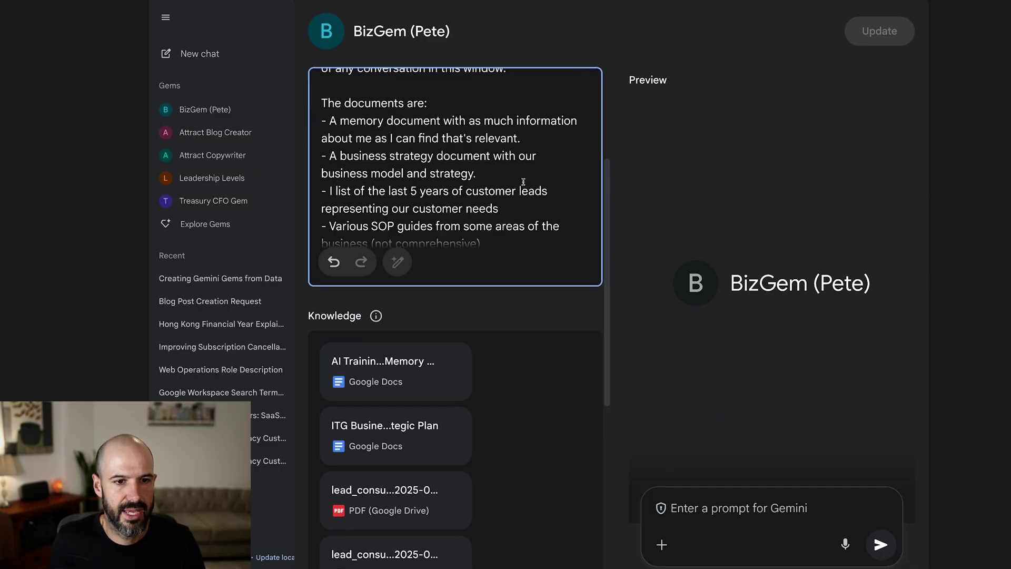
key(ctrl+a)
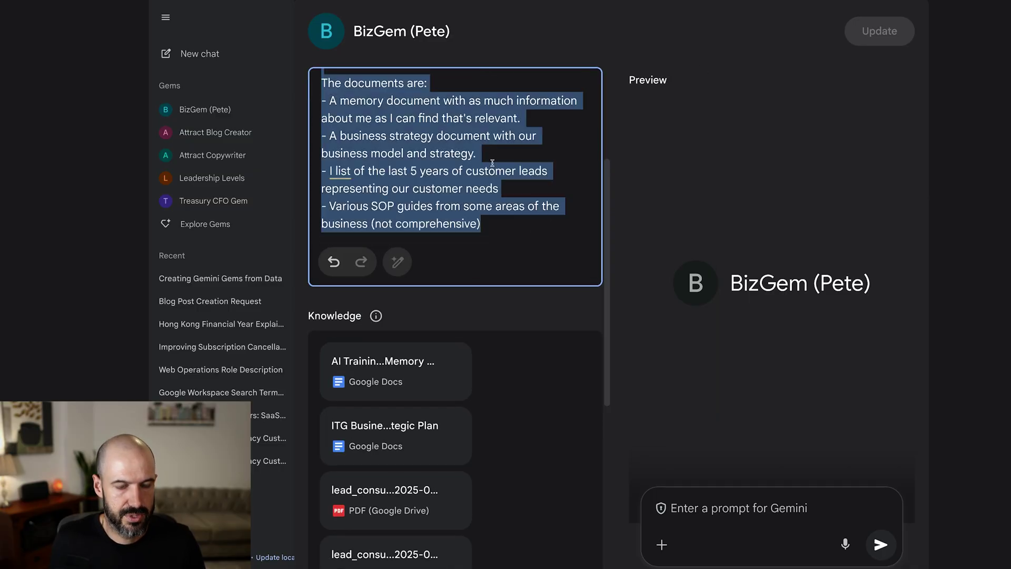
key(alt+Tab)
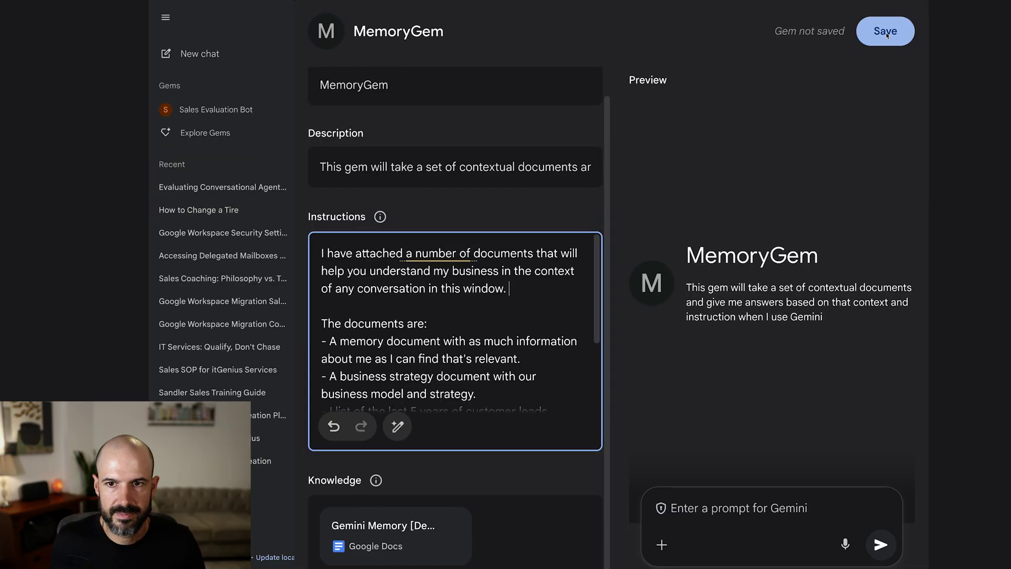
click(885, 32)
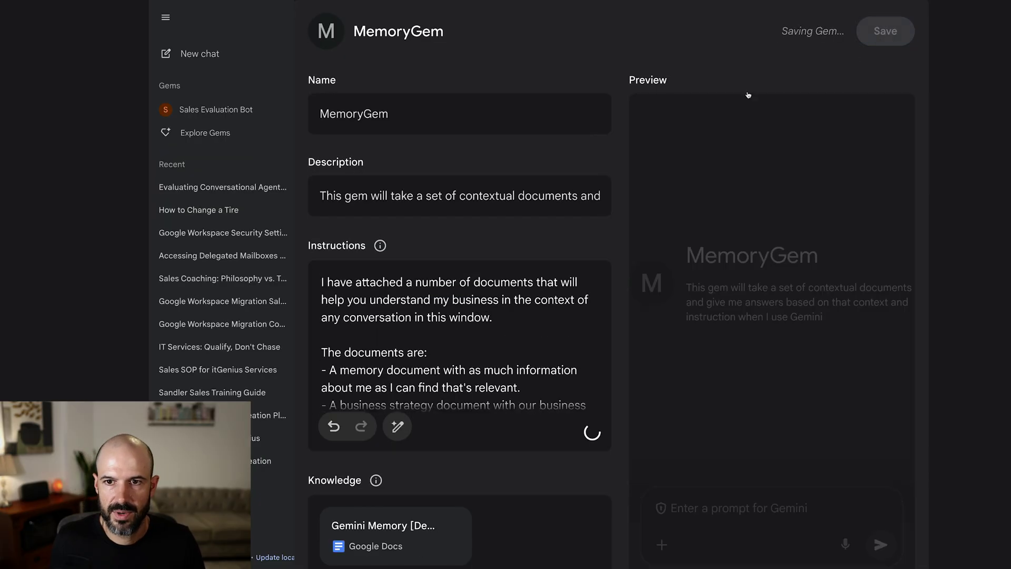